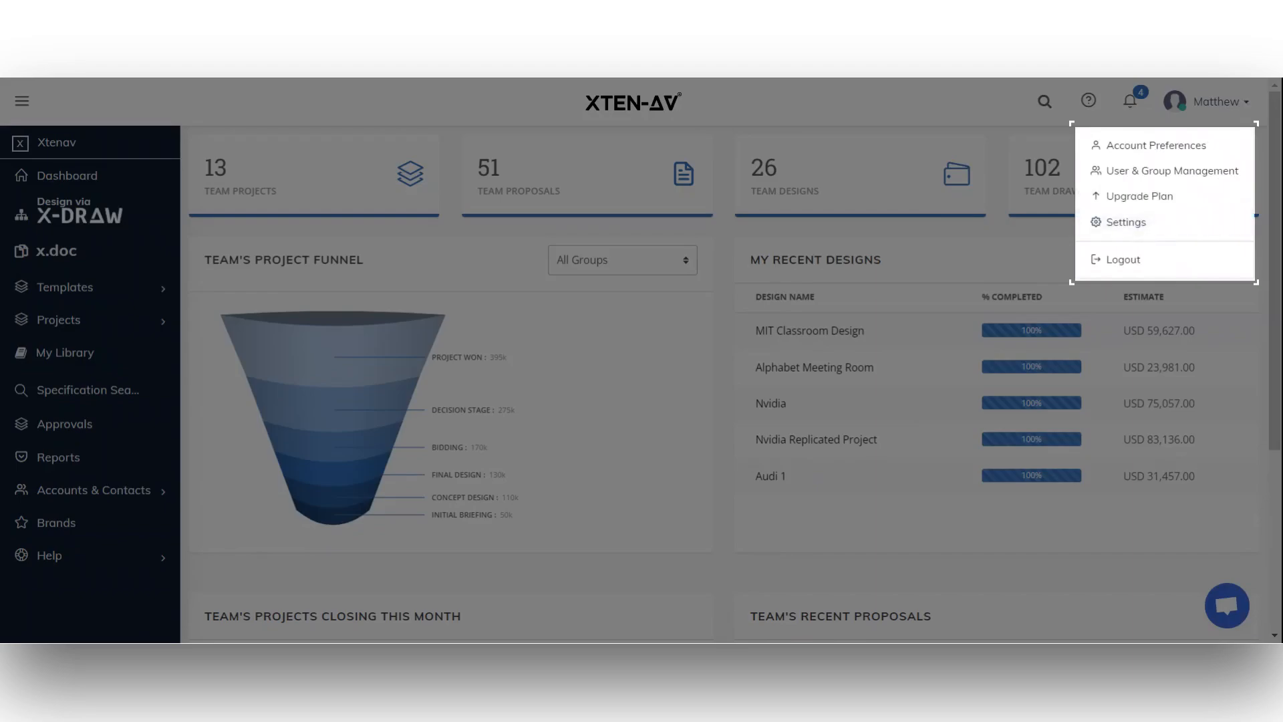
Open the x.doc labor settings and try the Overall and Custom labor types for the default group.
click(1126, 221)
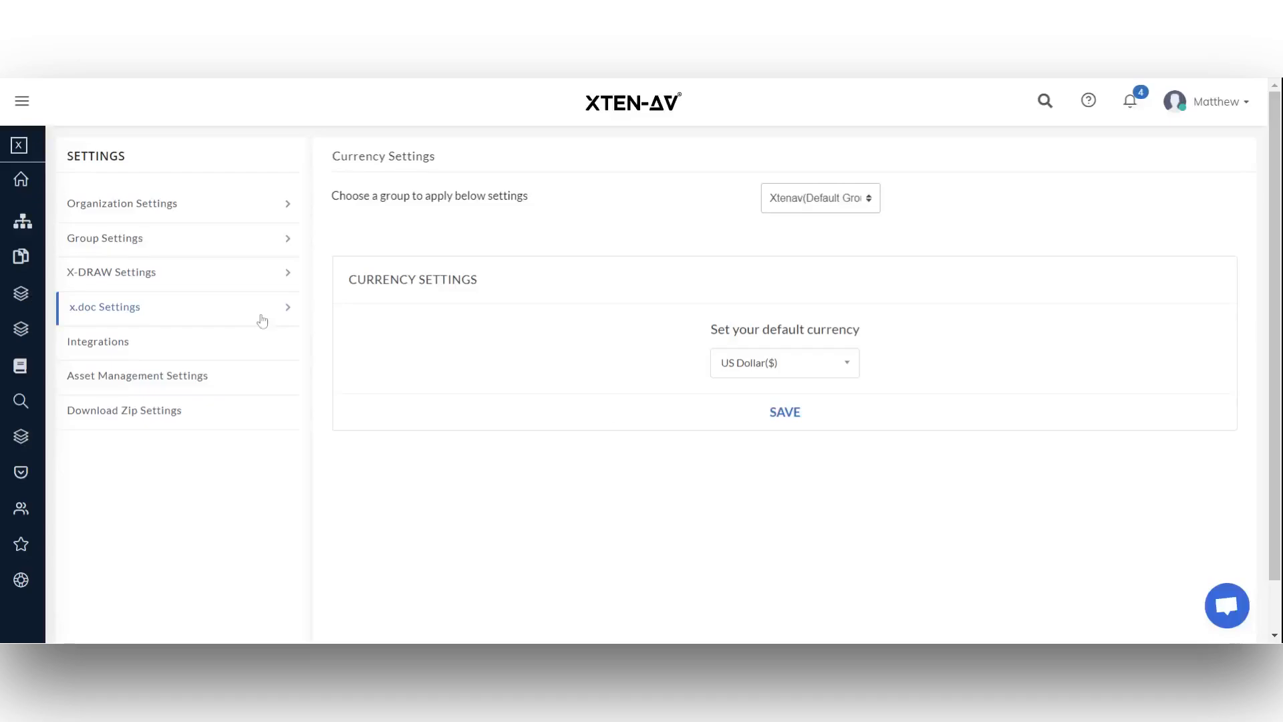
click(155, 308)
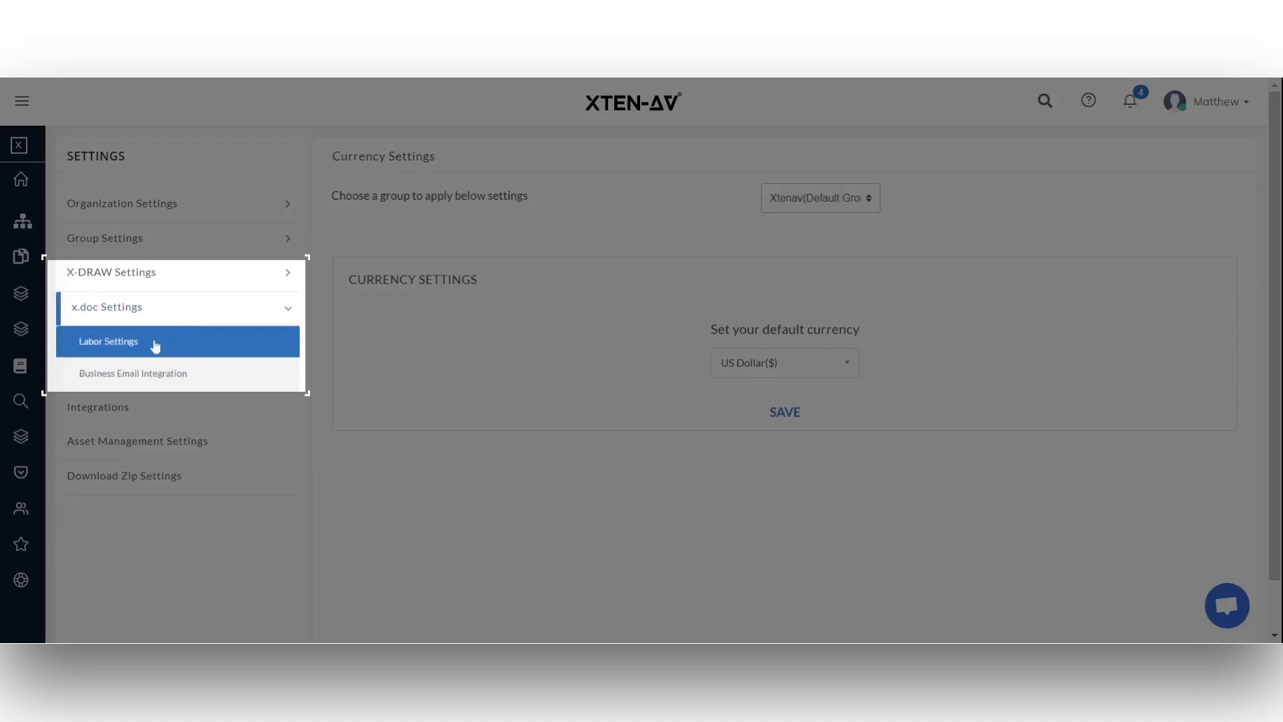
click(155, 342)
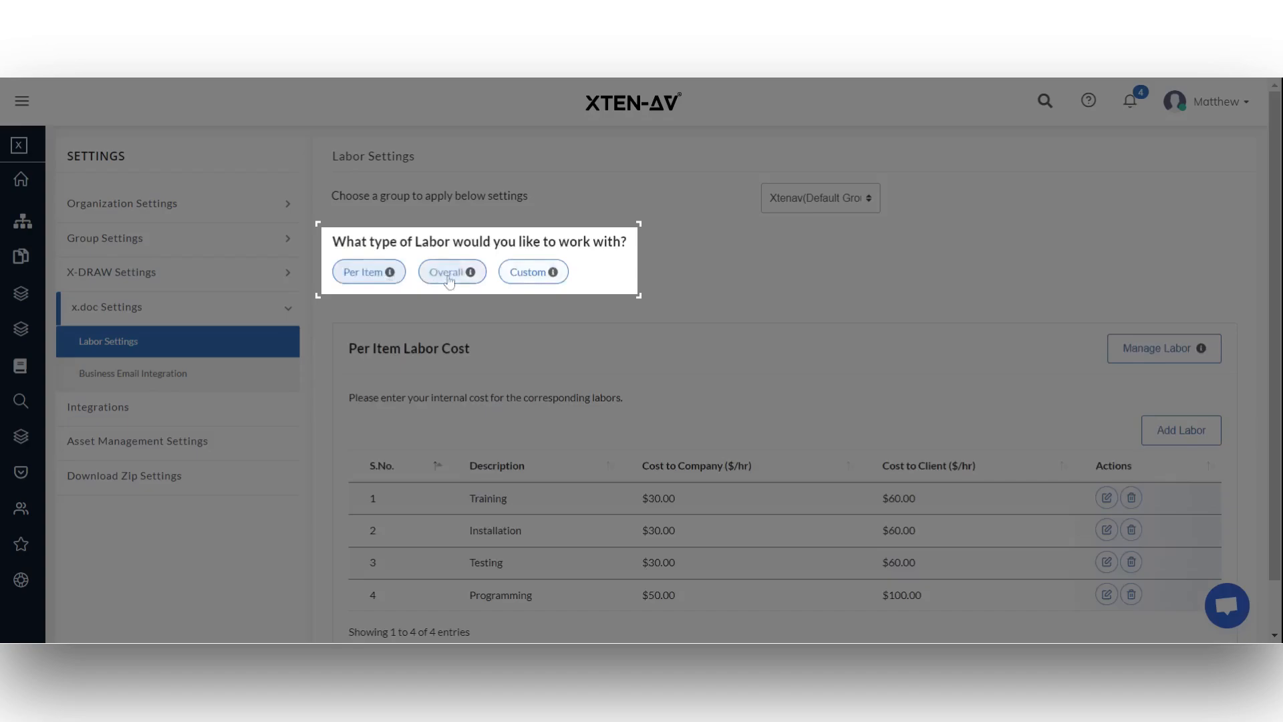
click(448, 274)
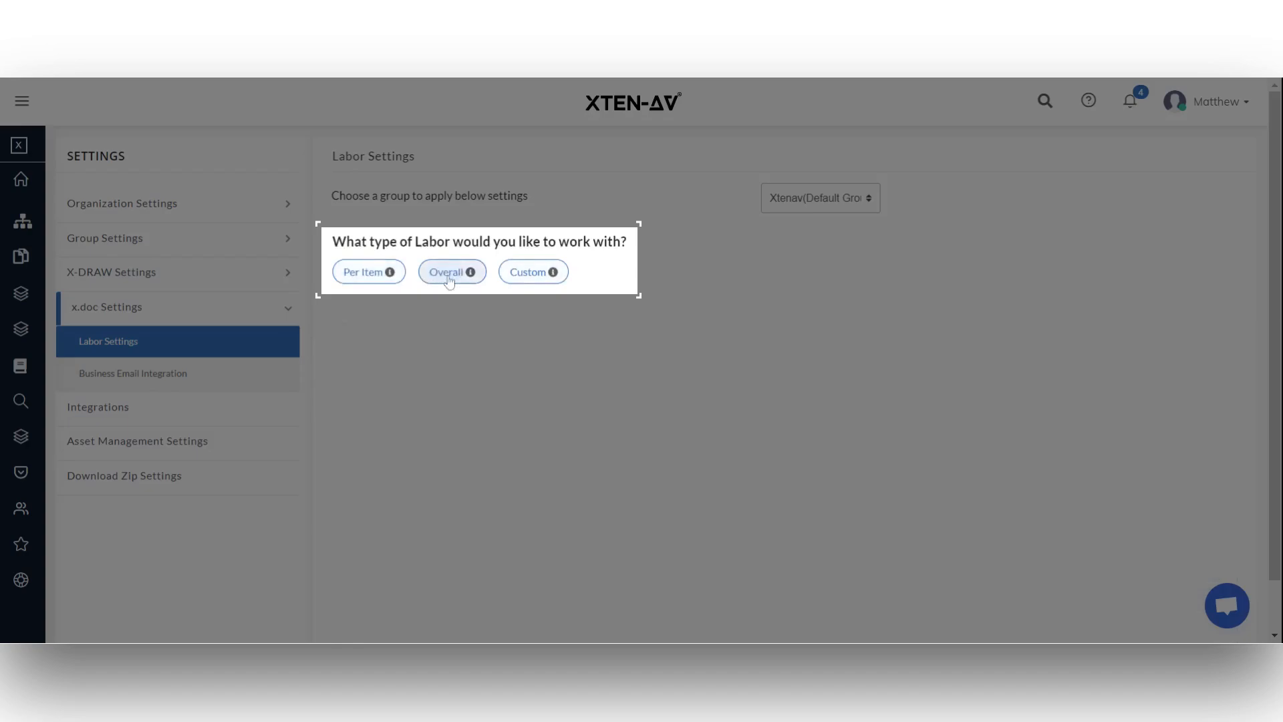
click(530, 274)
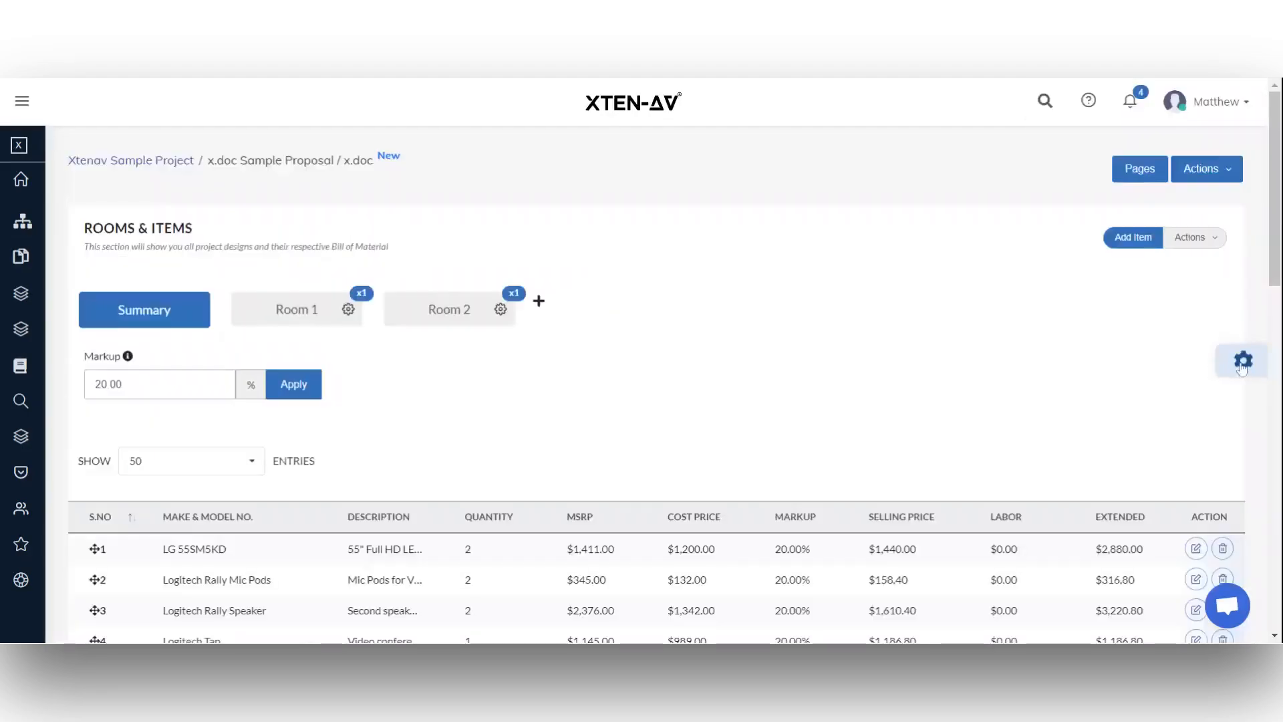
In the sample proposal's advanced settings, preview the Overall labor options, set the labor type to Custom, and save.
click(1241, 364)
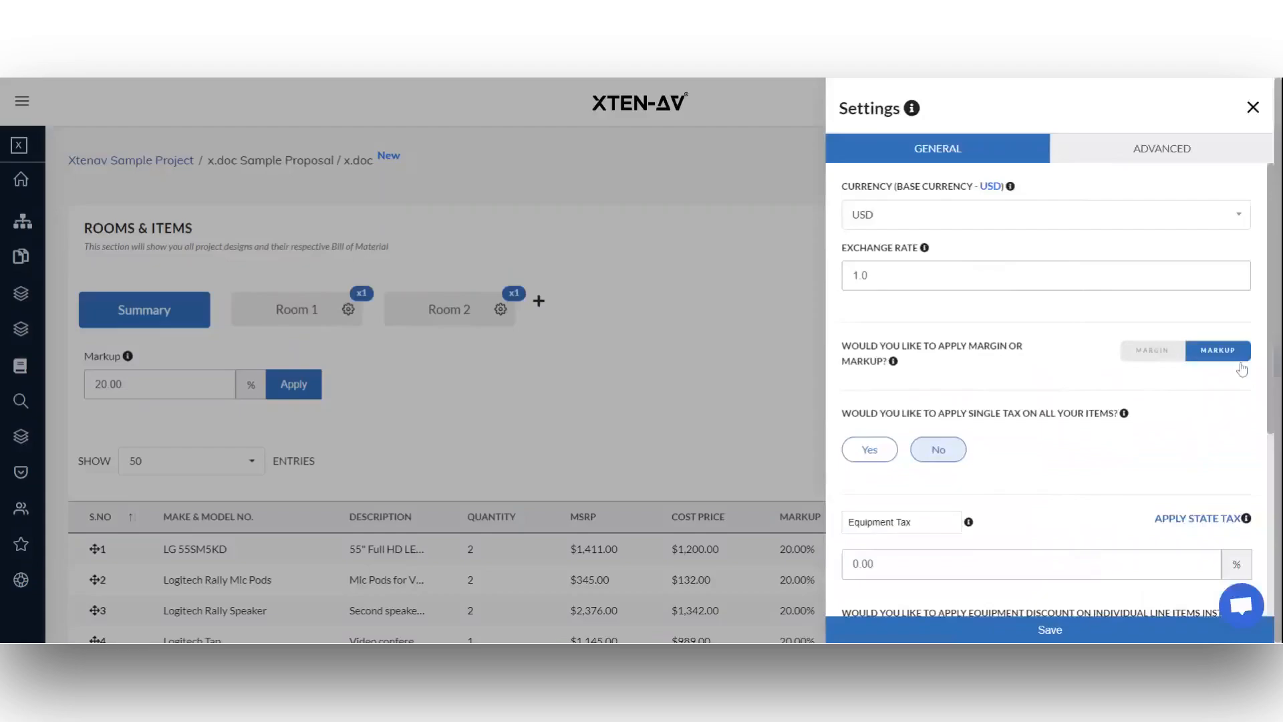
click(1188, 150)
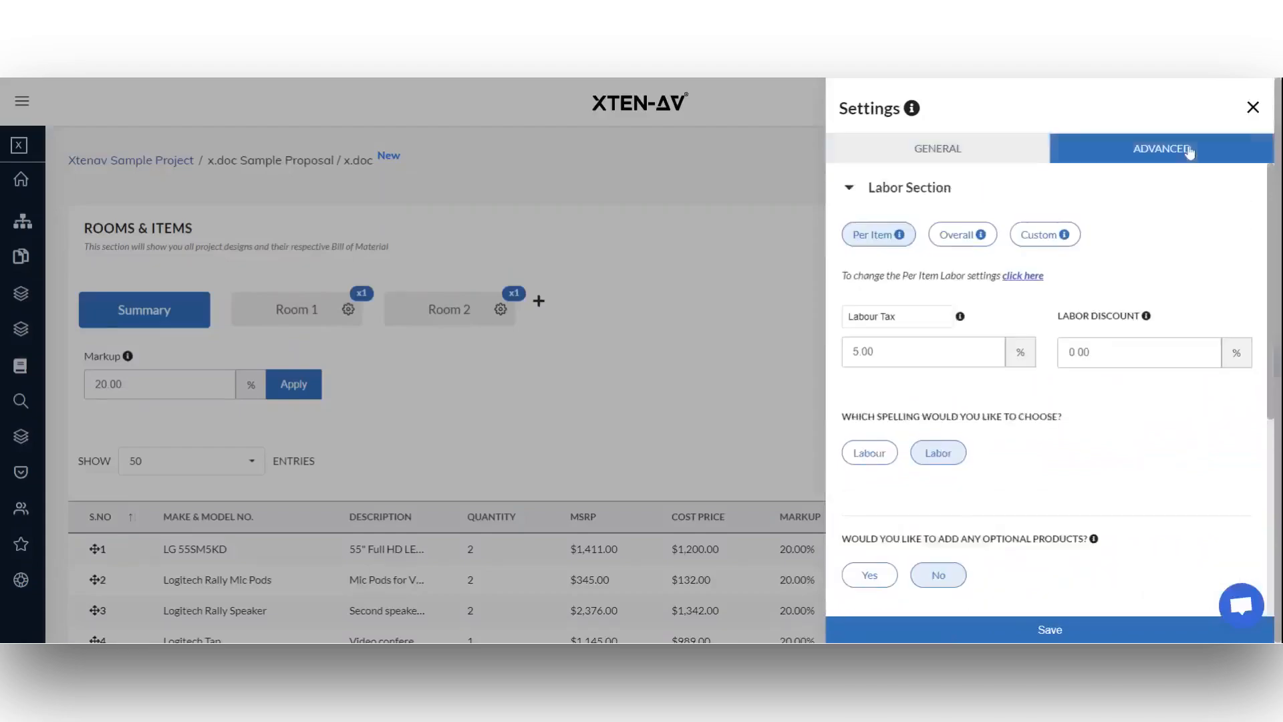
click(958, 244)
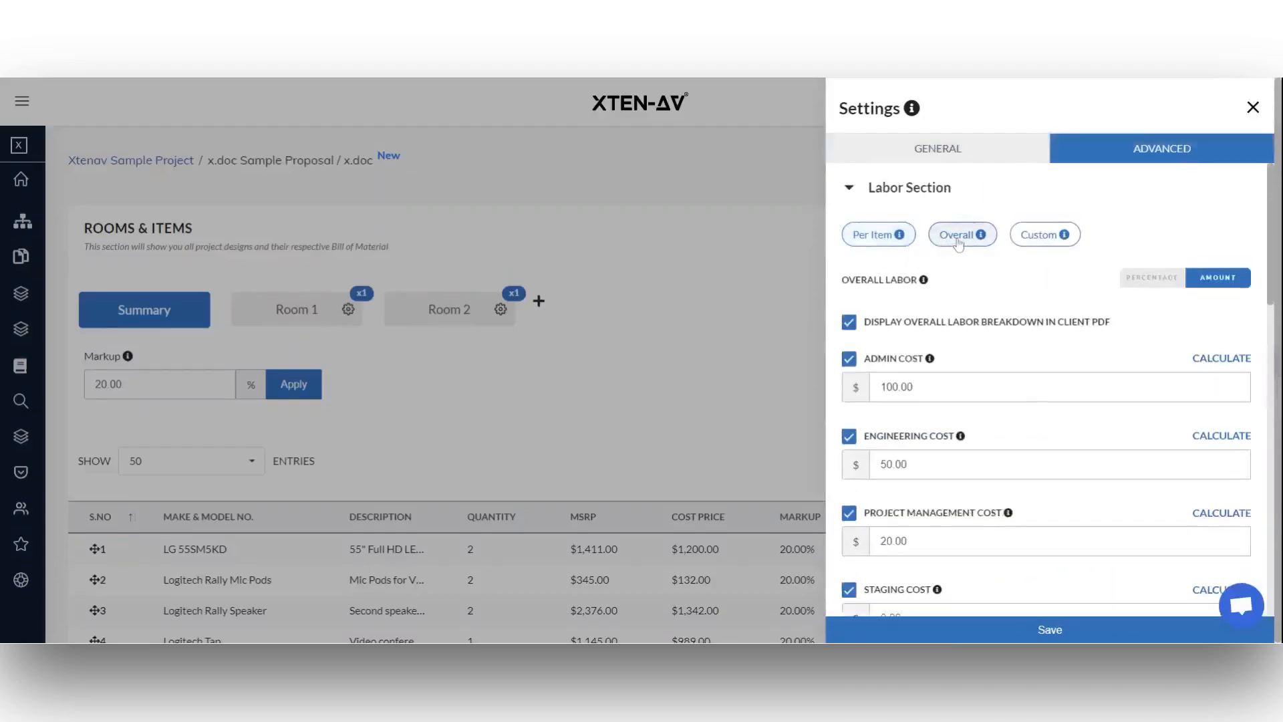
click(1035, 242)
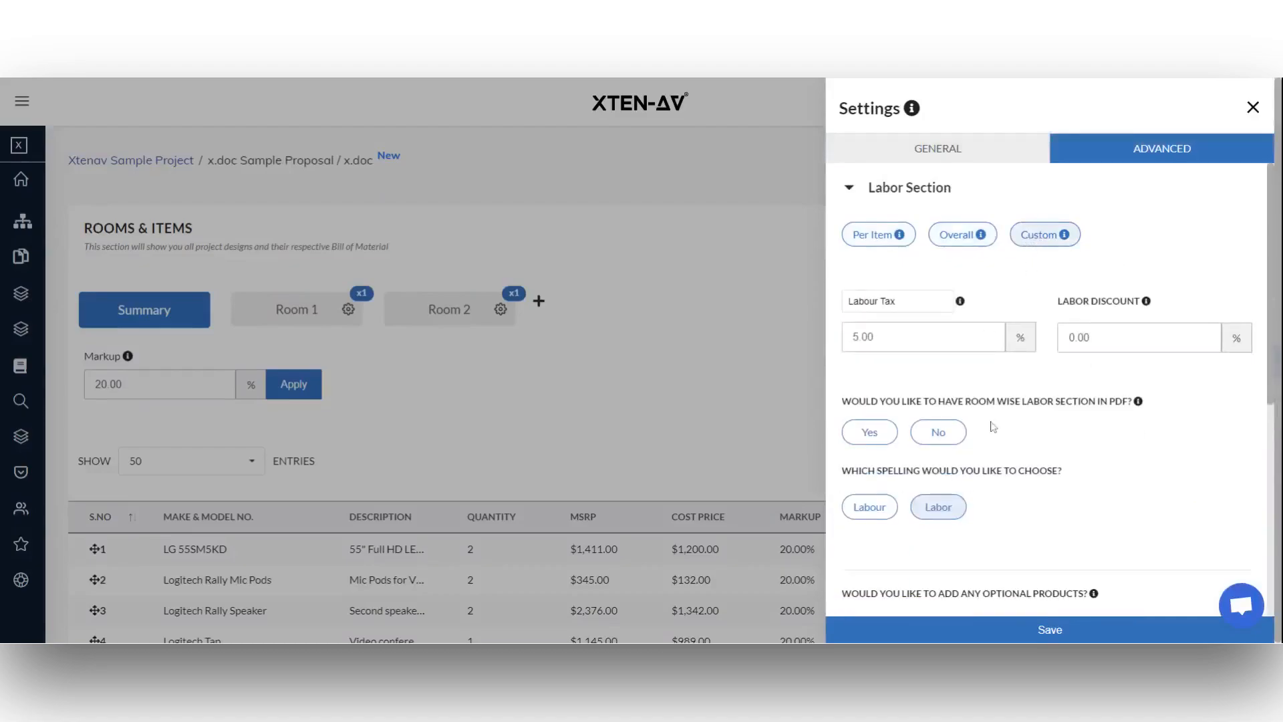
click(1032, 631)
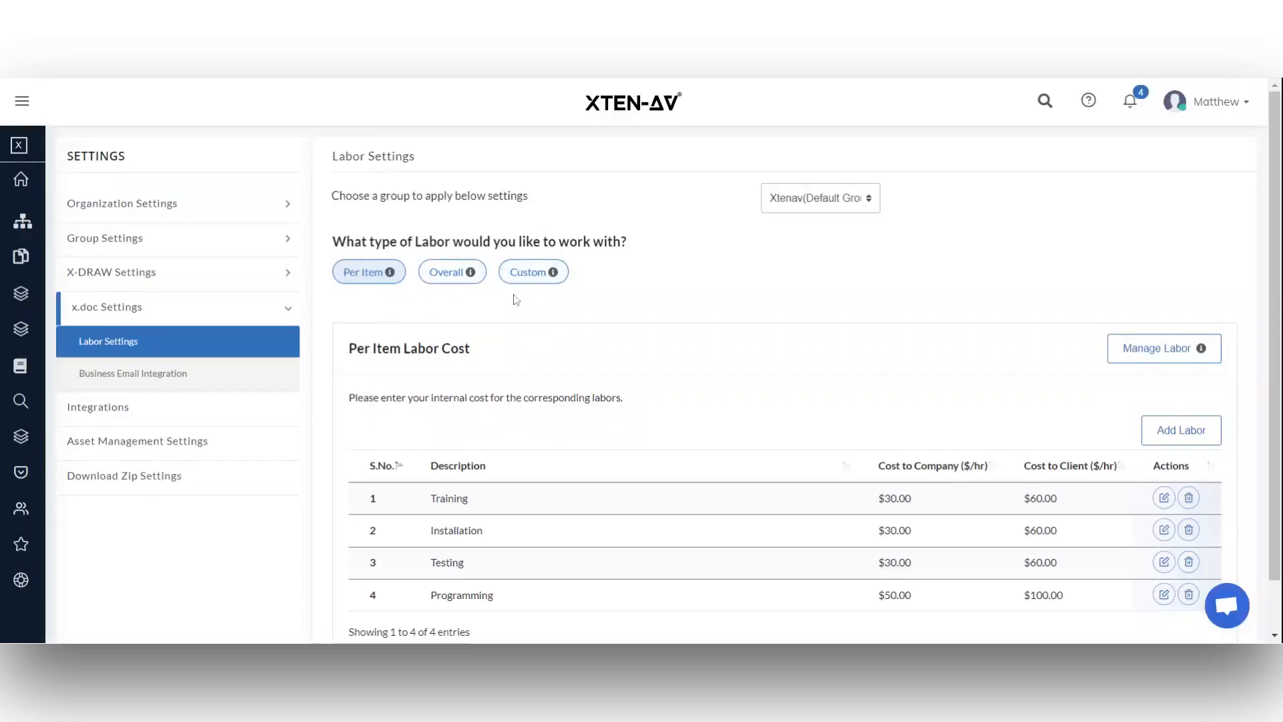
Set the default group's labor type to Per Item, open the Training labor row for editing, and save it.
click(365, 274)
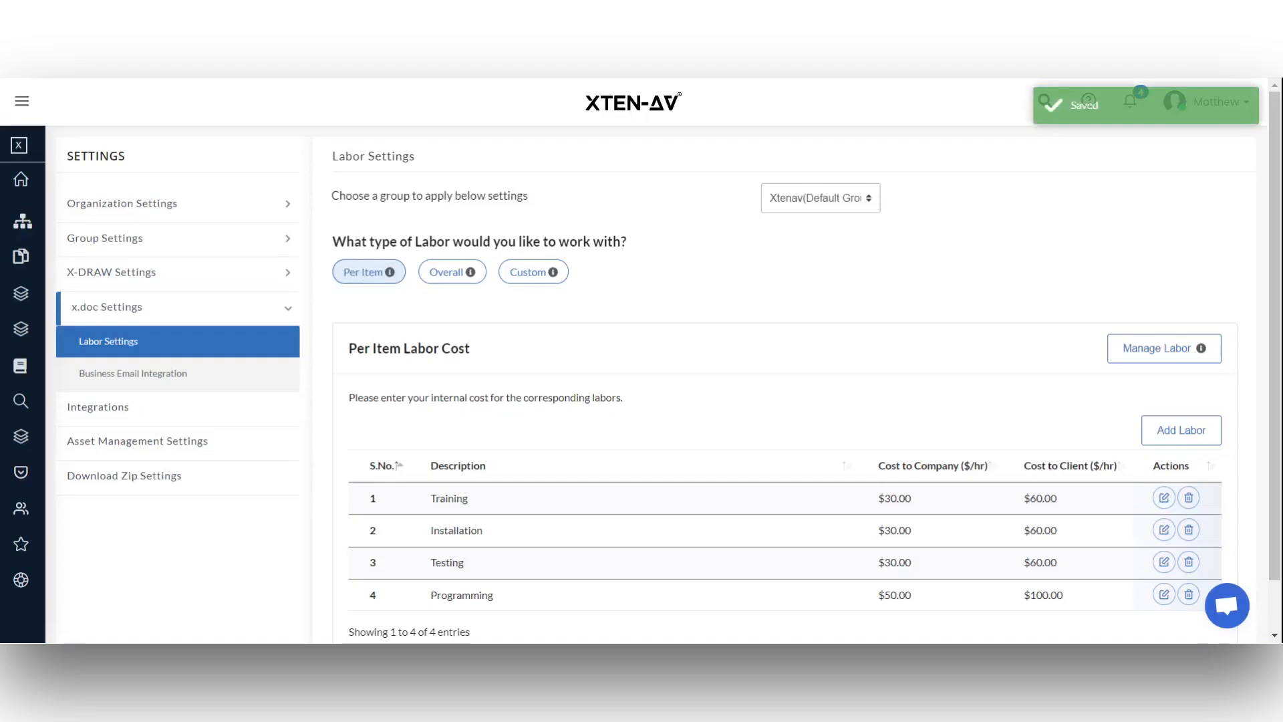
scroll(810, 446, down, 1)
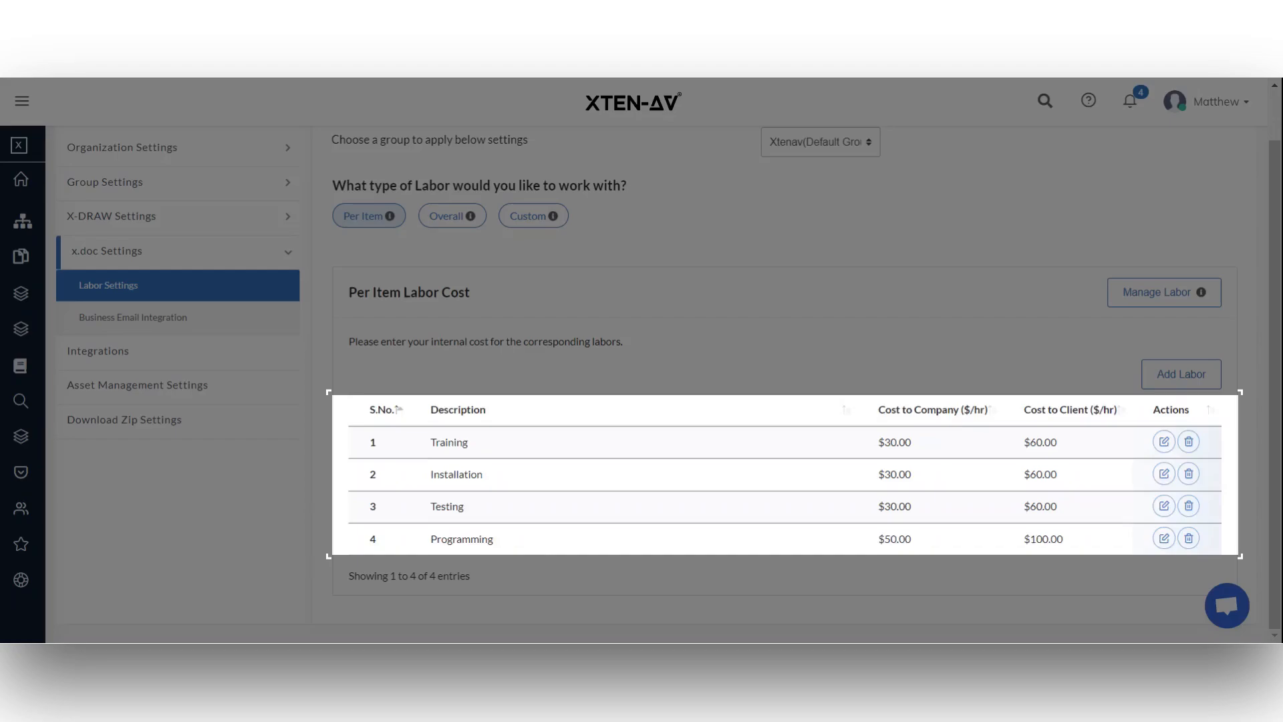
click(1165, 445)
click(1164, 445)
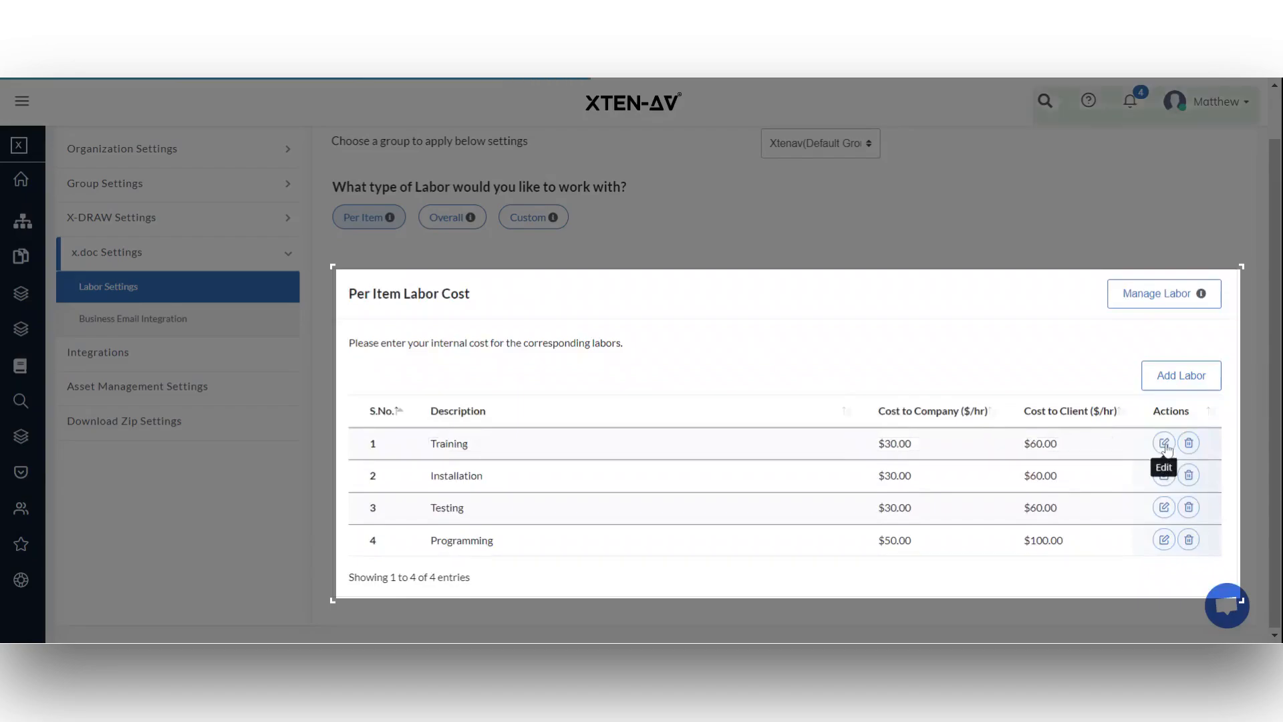
Add a blank labor entry to the per-item labor costs and delete it again.
click(1177, 386)
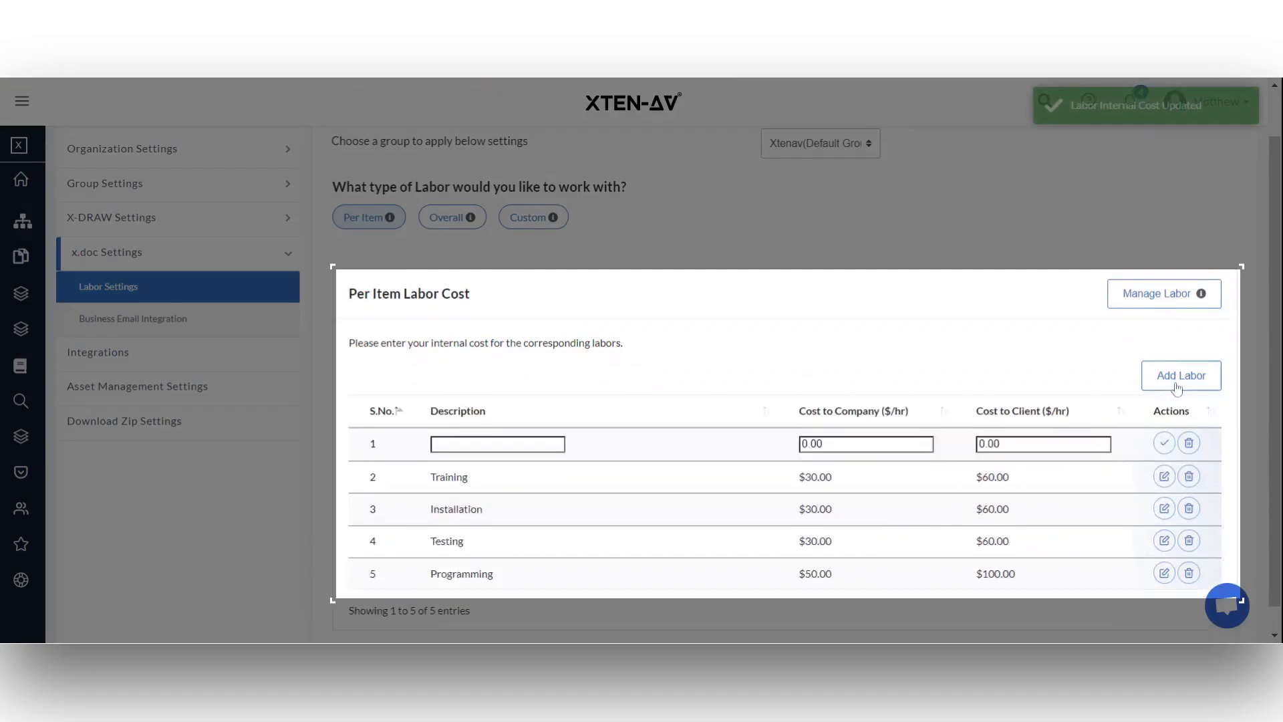
click(1189, 443)
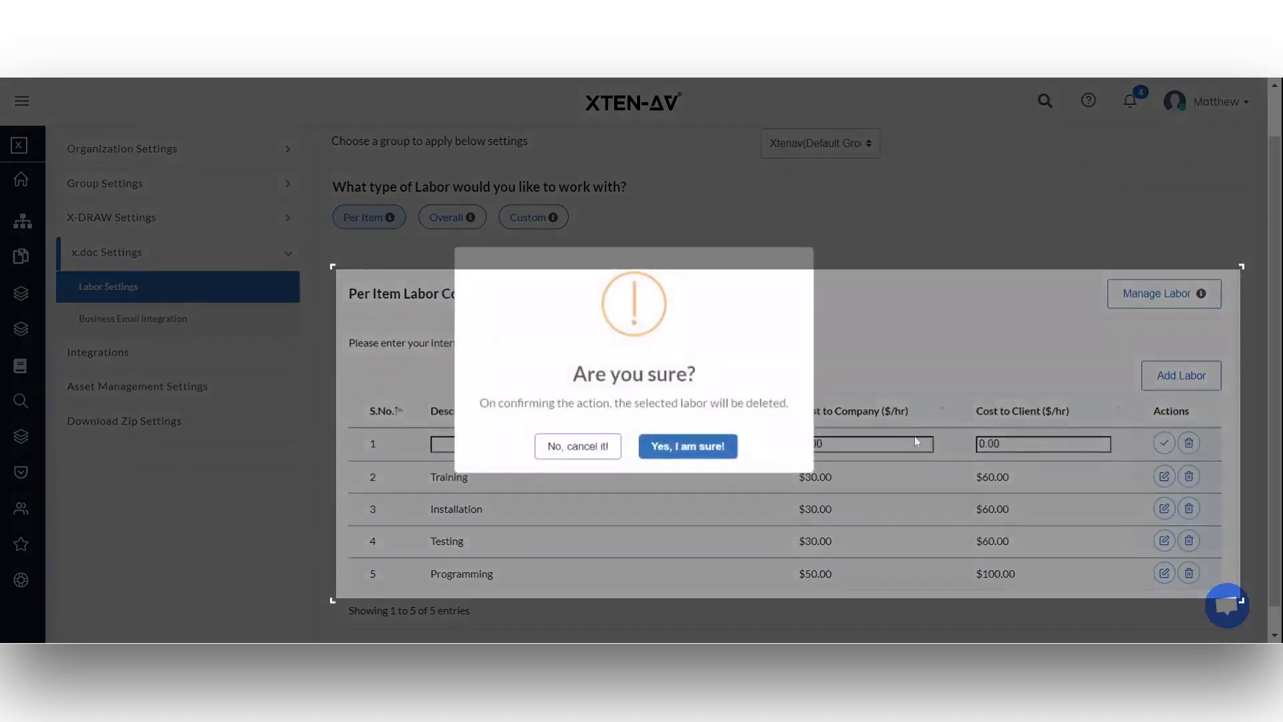
click(713, 461)
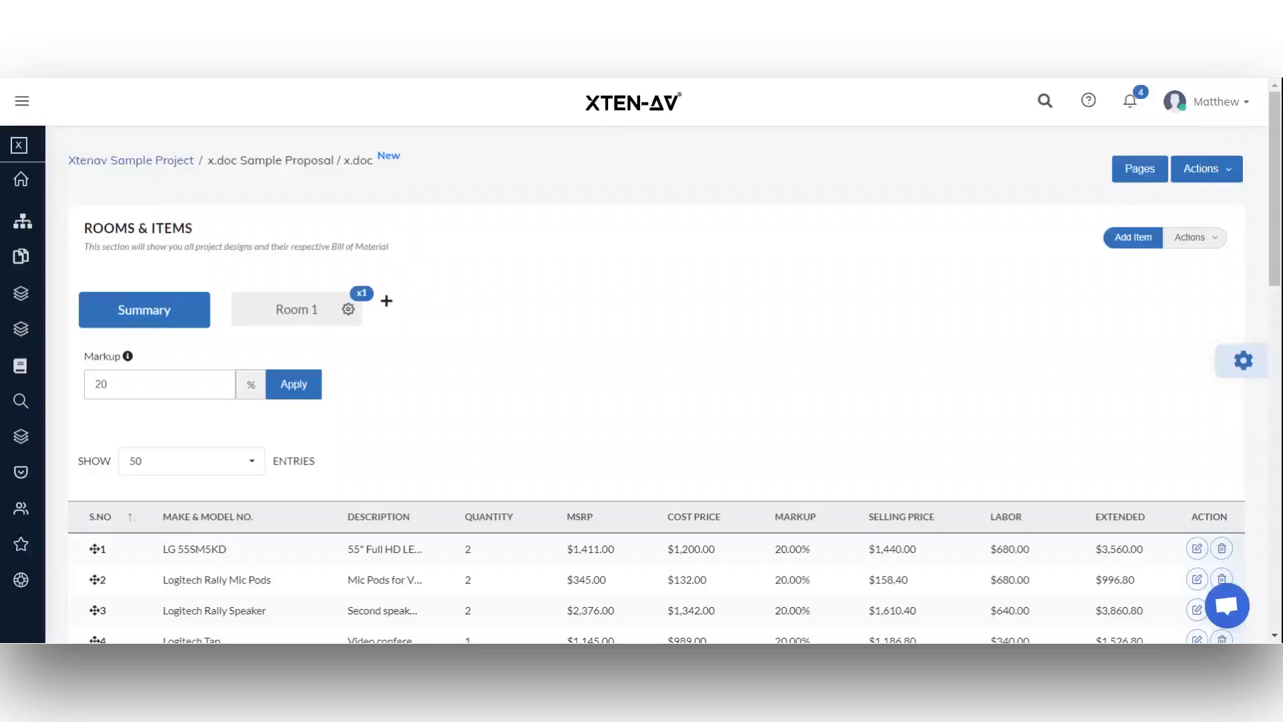
Examine the proposal's item labor, profit breakdown and labor breakdown, comparing cost to company with cost to client.
scroll(641, 361, down, 6)
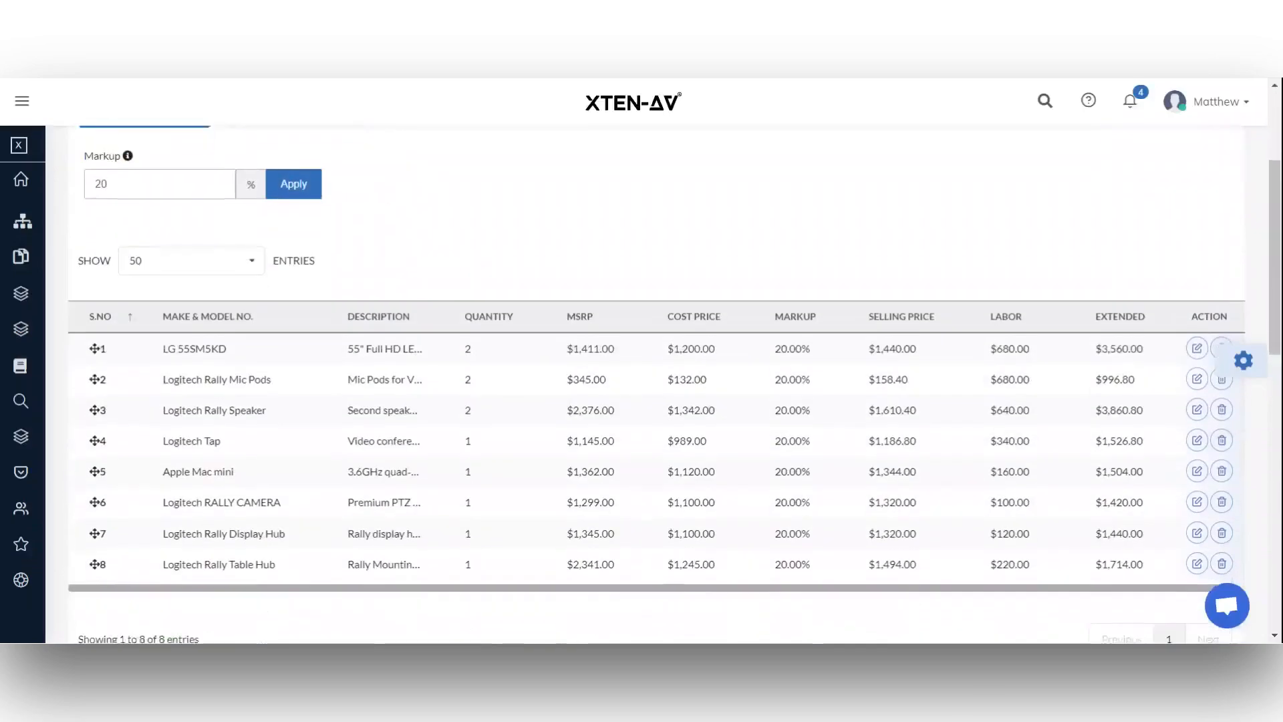
scroll(1224, 583, down, 4)
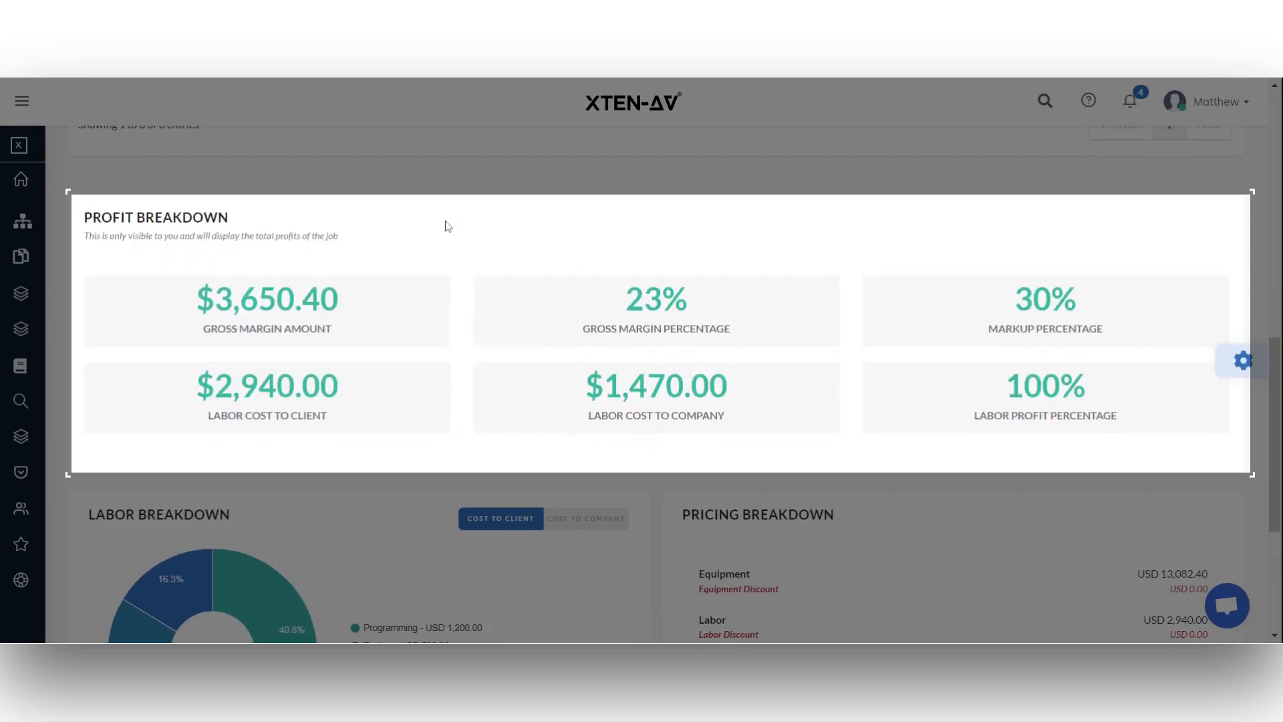
scroll(647, 459, down, 3)
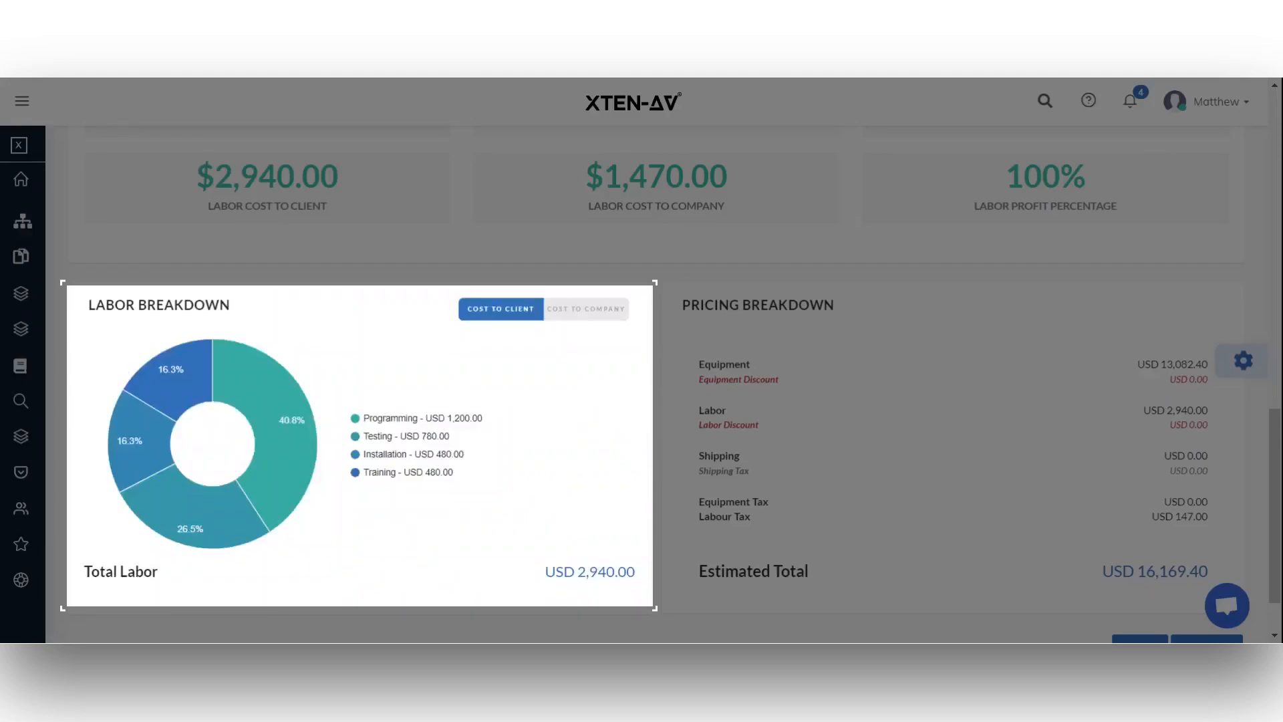
click(585, 321)
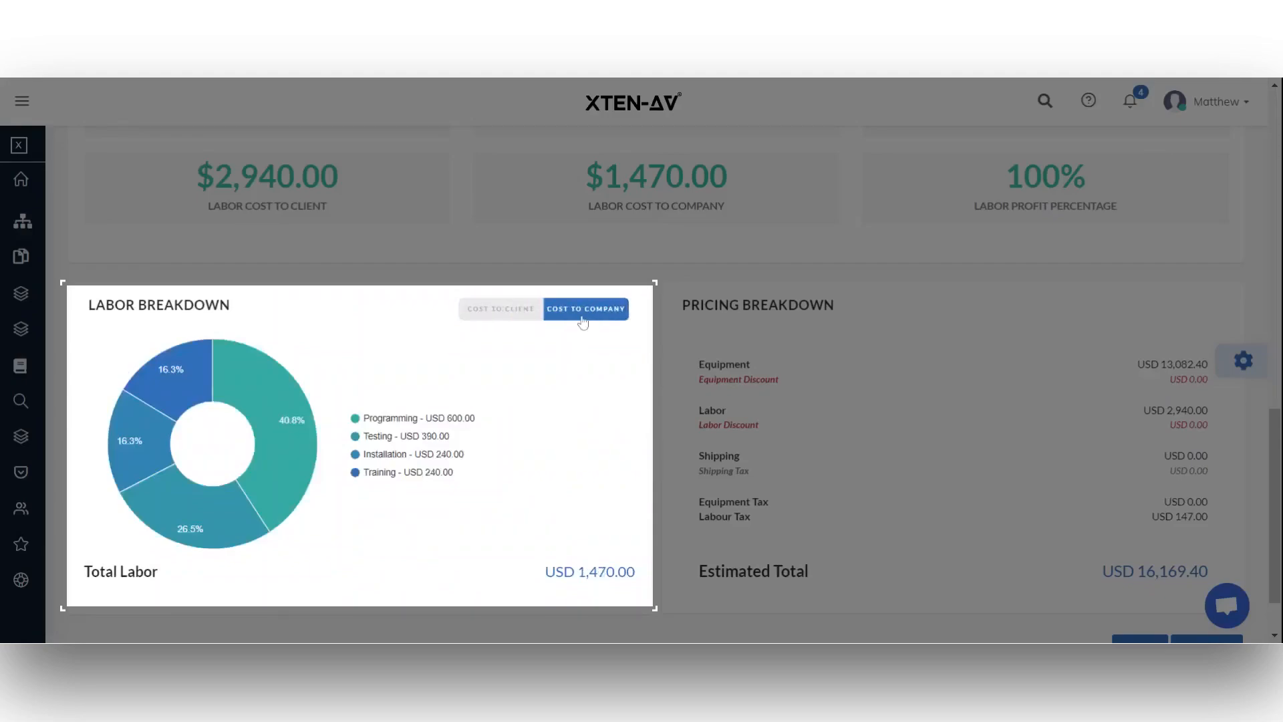
click(505, 312)
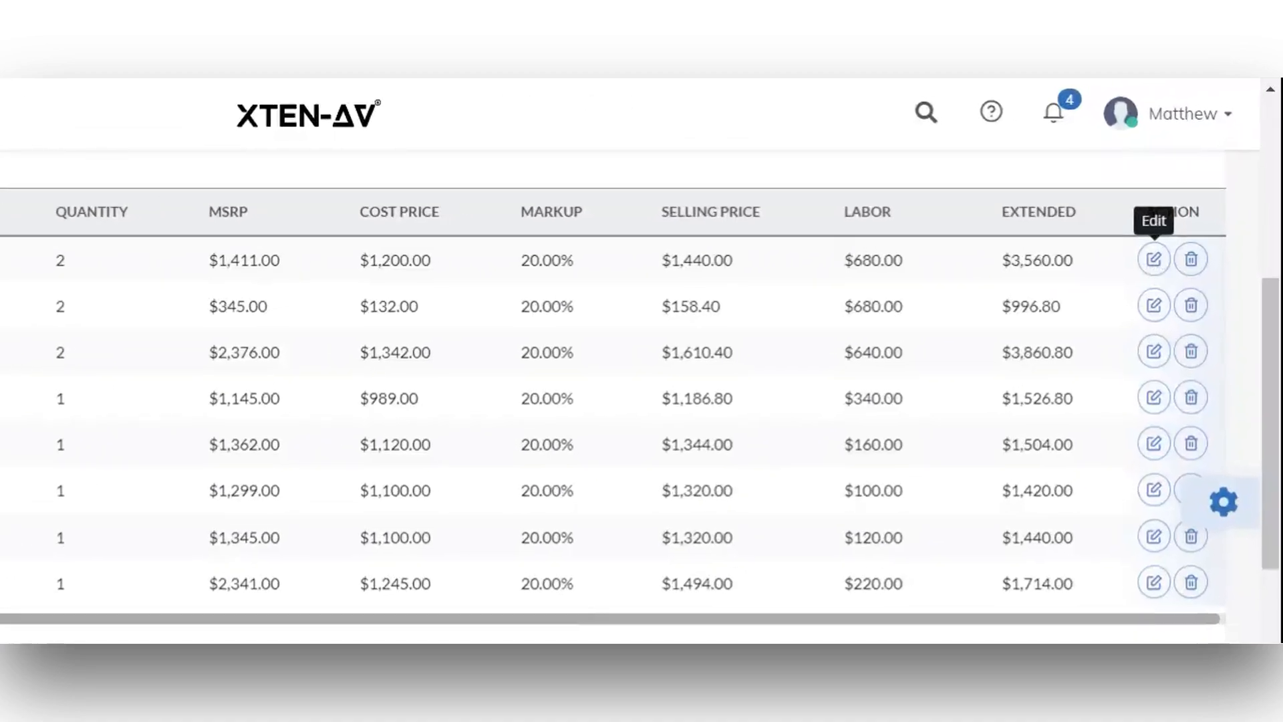
Set the LG 55SM5KD labor hours to 0 for Programming, 2 for Testing and 3 for Installation, and save the item.
click(1154, 258)
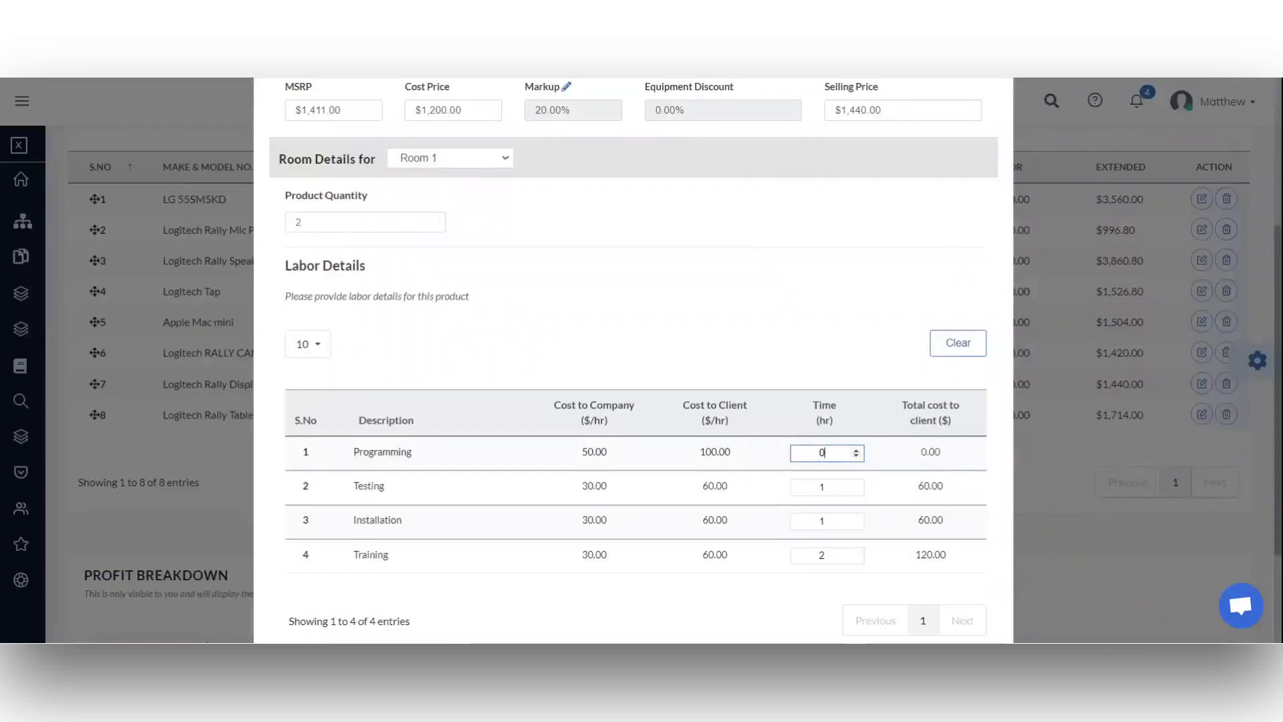
key(Tab)
text(2)
key(Tab)
text(3)
scroll(634, 361, down, 1)
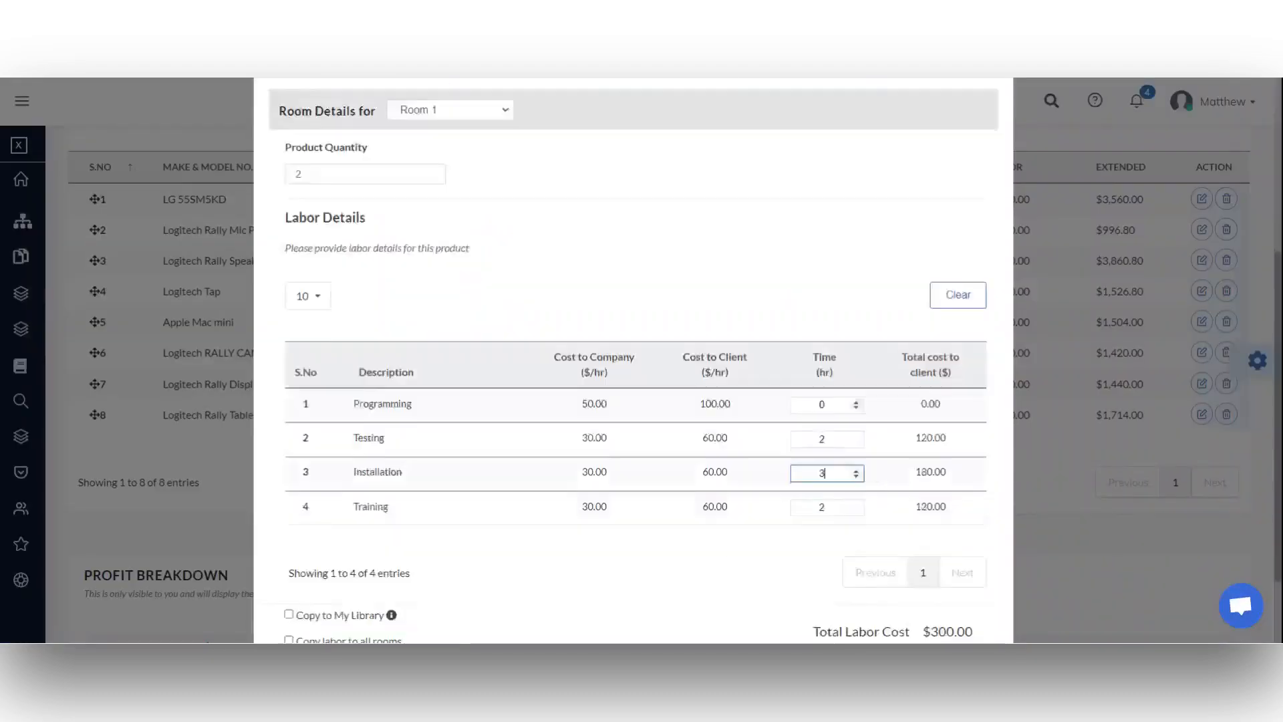
scroll(925, 588, down, 2)
click(926, 589)
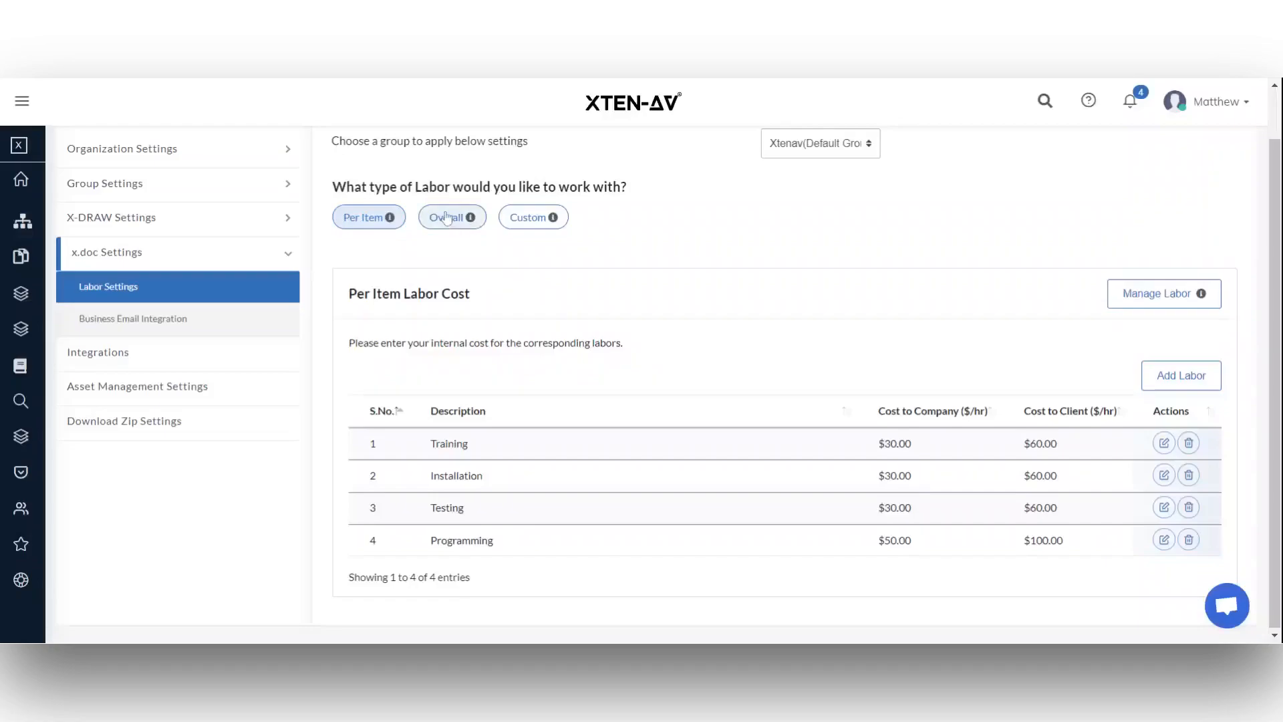
Set the default labor type to Overall and, in the proposal's advanced settings, switch overall labor to Percentage and back to Amount.
click(446, 218)
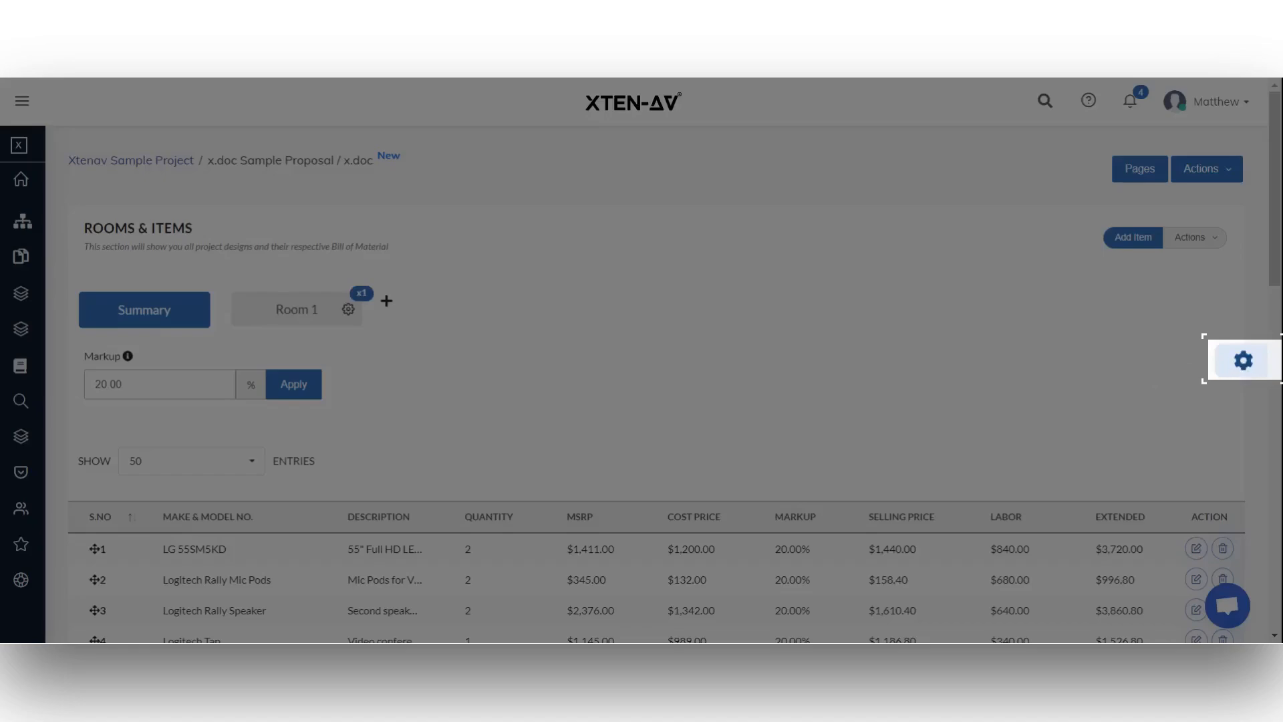
click(1243, 362)
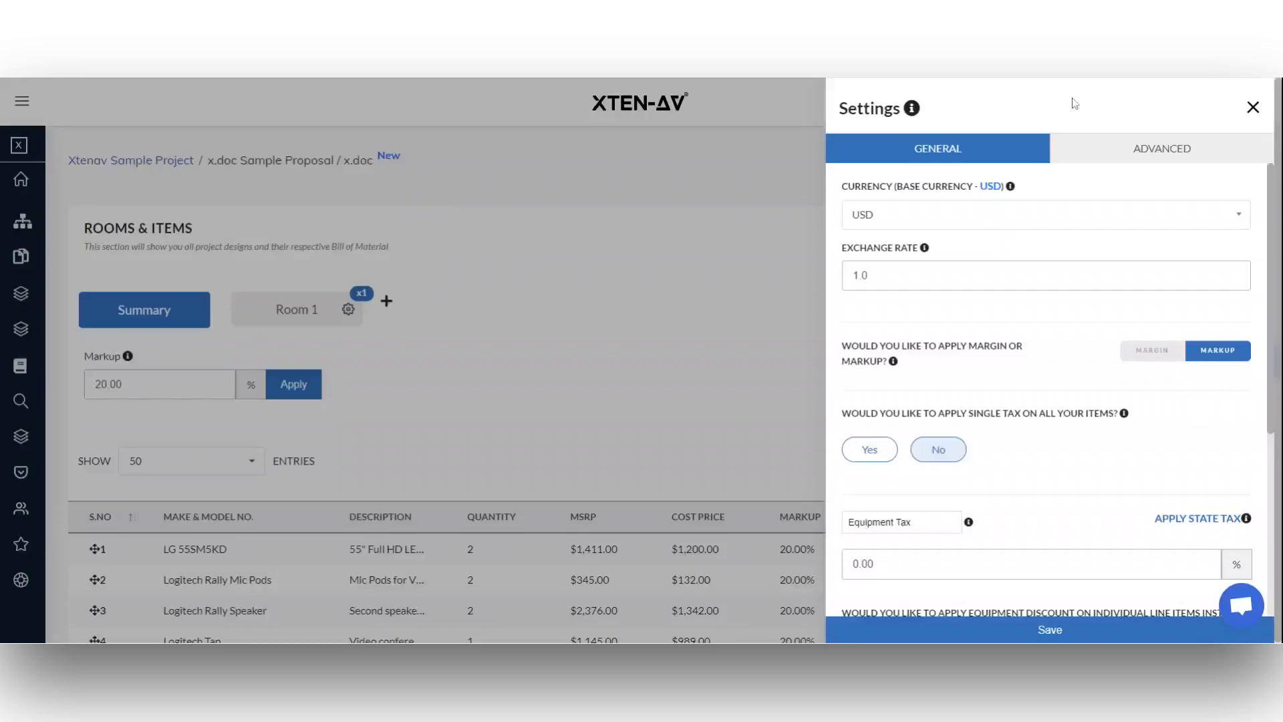
click(1130, 151)
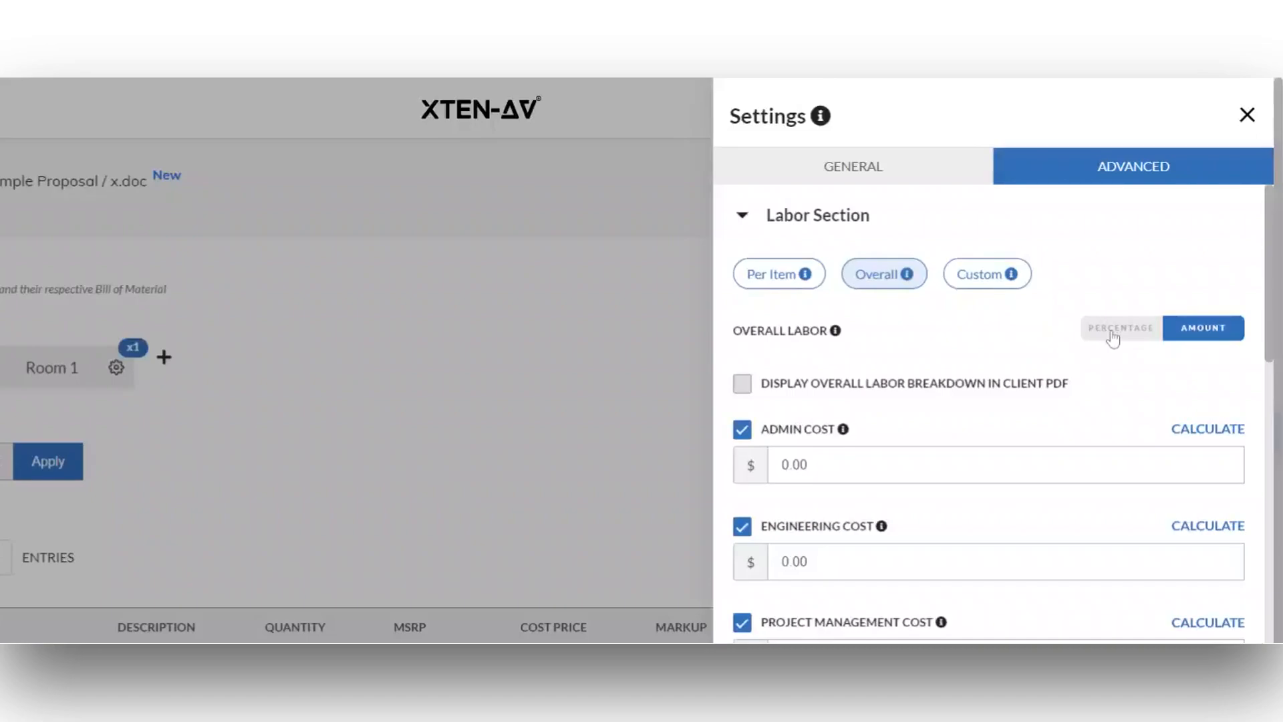
click(1112, 329)
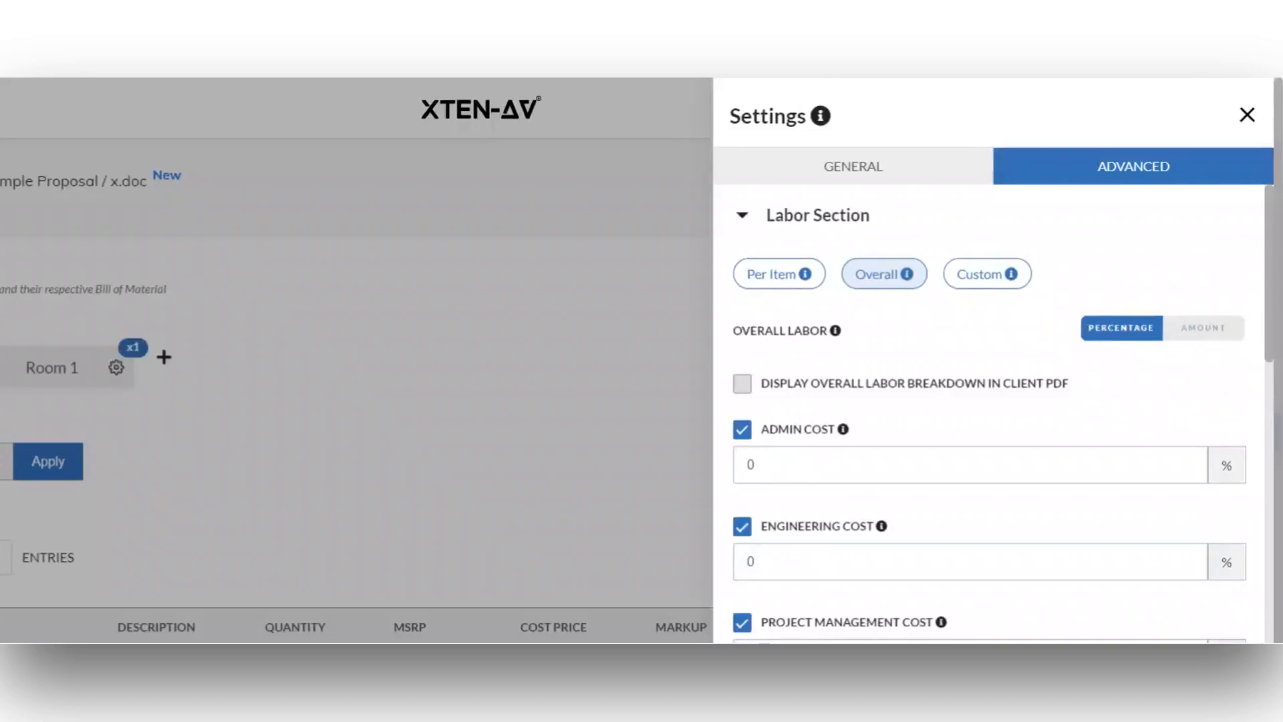
click(1212, 336)
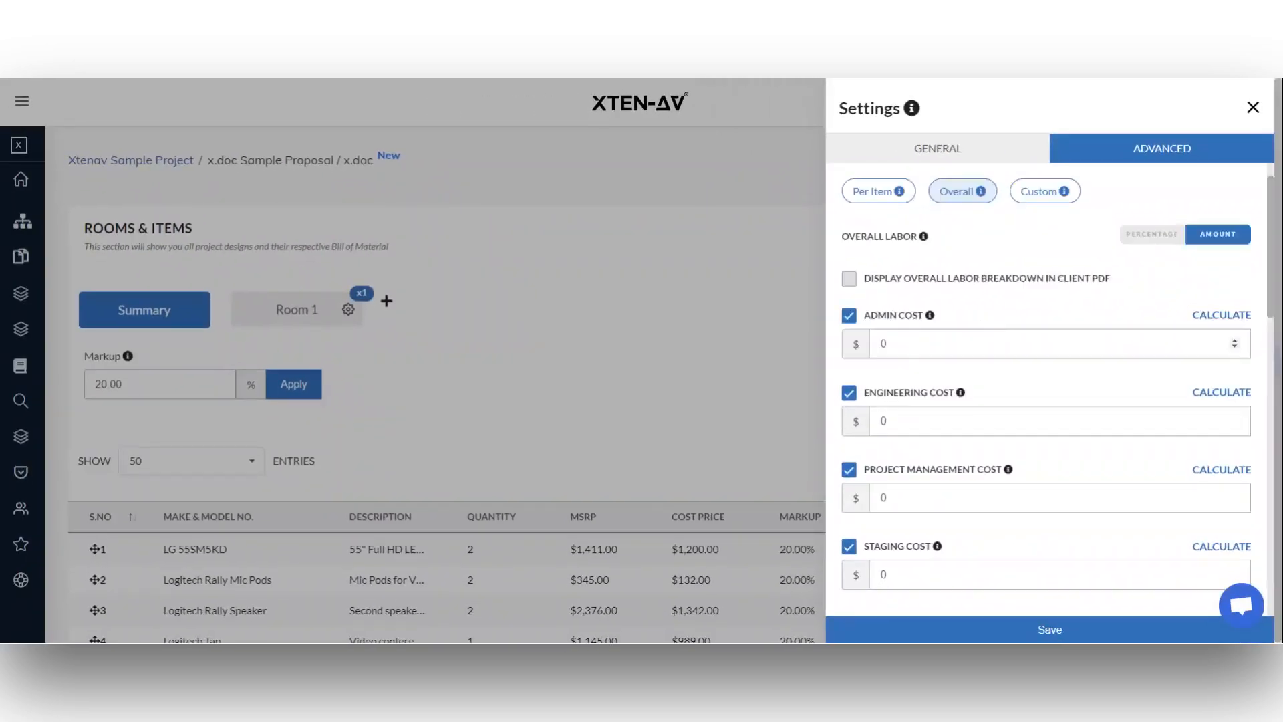
Set the overall labor amounts to $100 for Admin, $50 for Engineering and $75 for Project Management.
click(1052, 343)
key(BackSpace)
text(100)
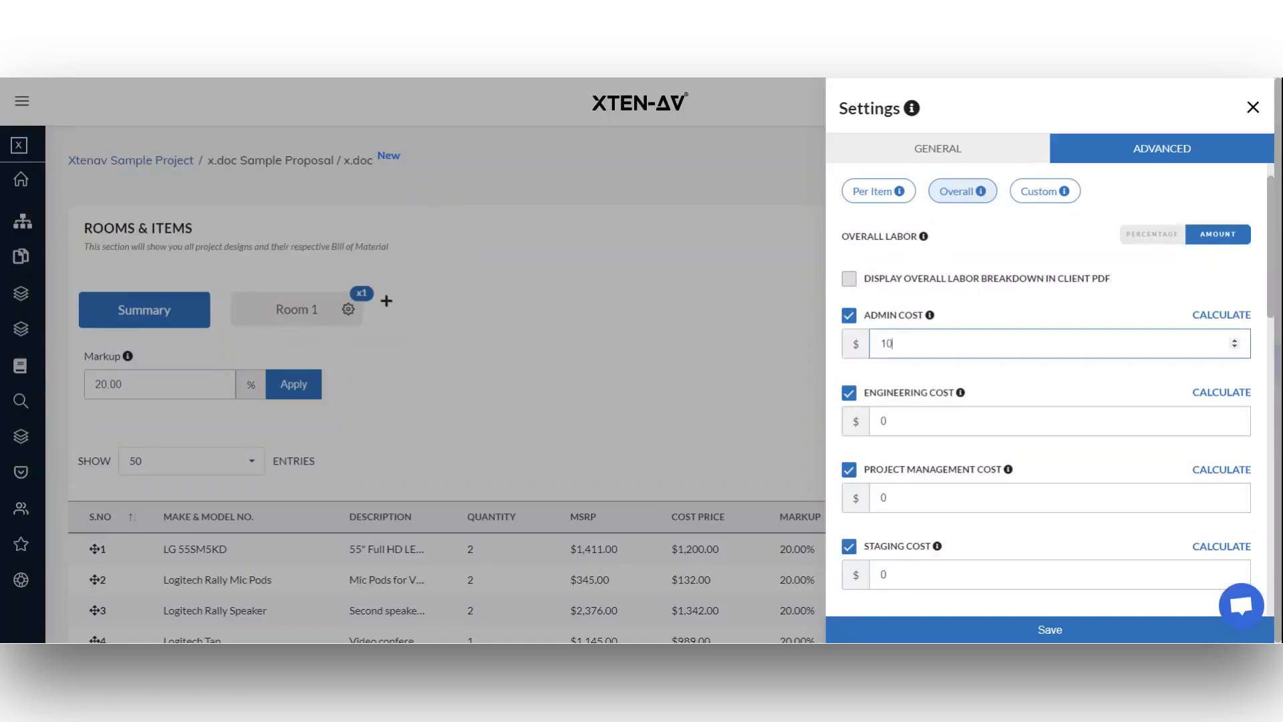
click(949, 421)
key(BackSpace)
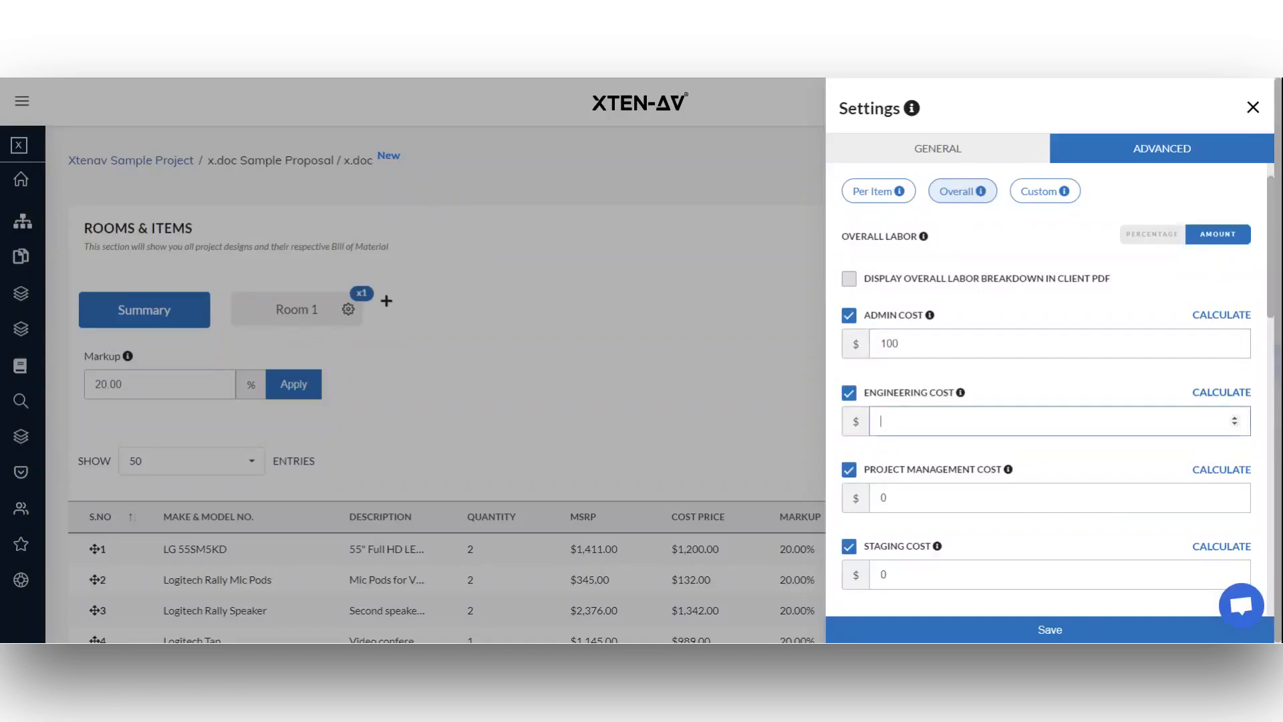
text(50)
scroll(1052, 394, down, 2)
click(1052, 394)
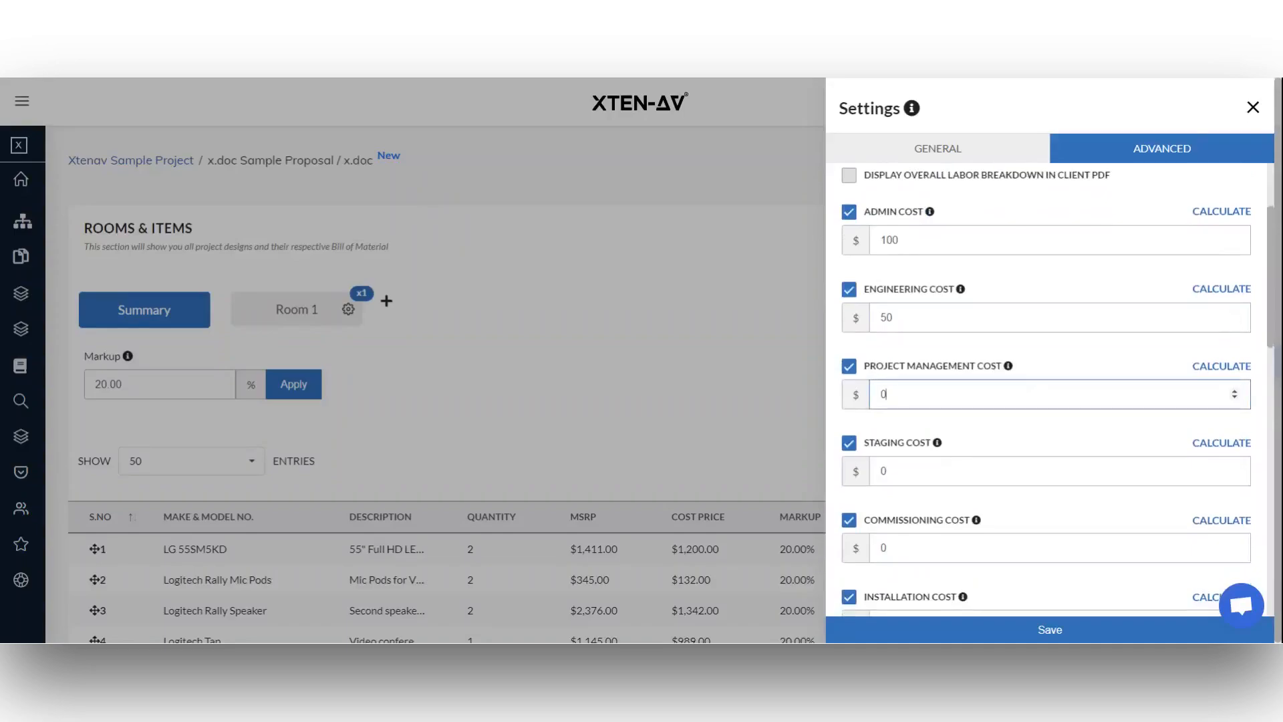
key(BackSpace)
text(75)
Add a blank custom labor section below Training Cost and delete it again.
scroll(1052, 394, down, 5)
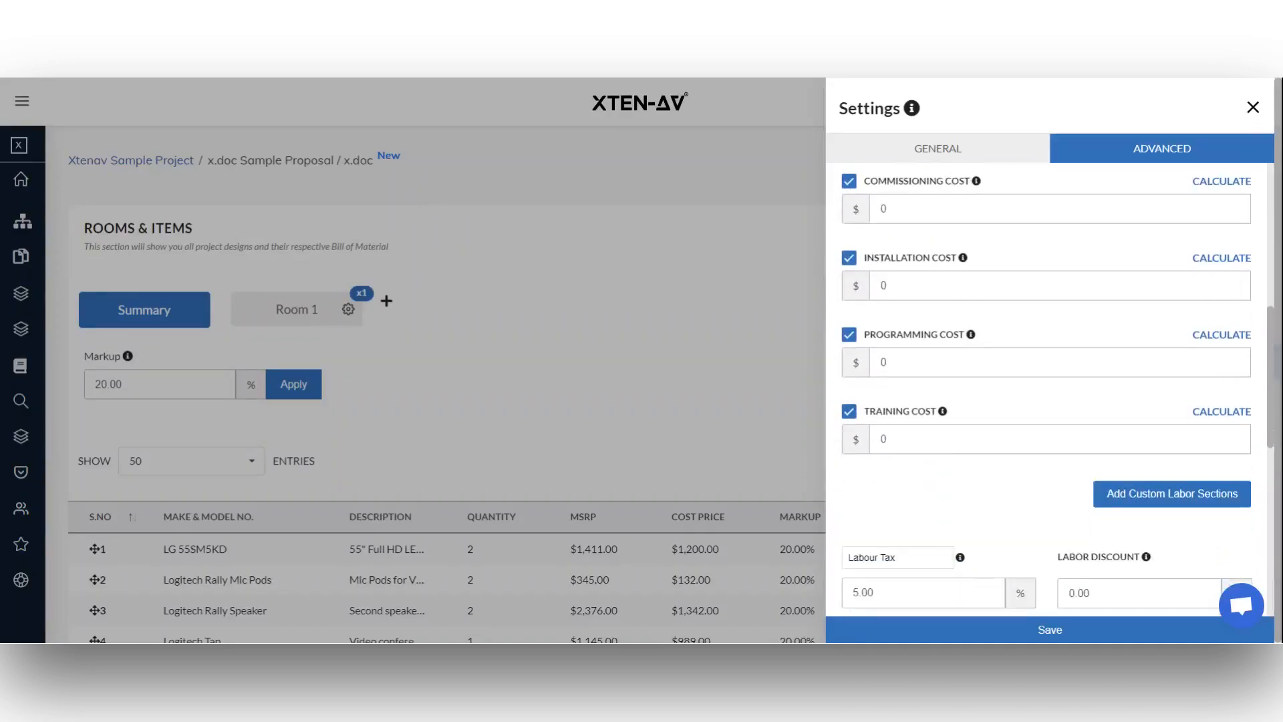
click(1177, 505)
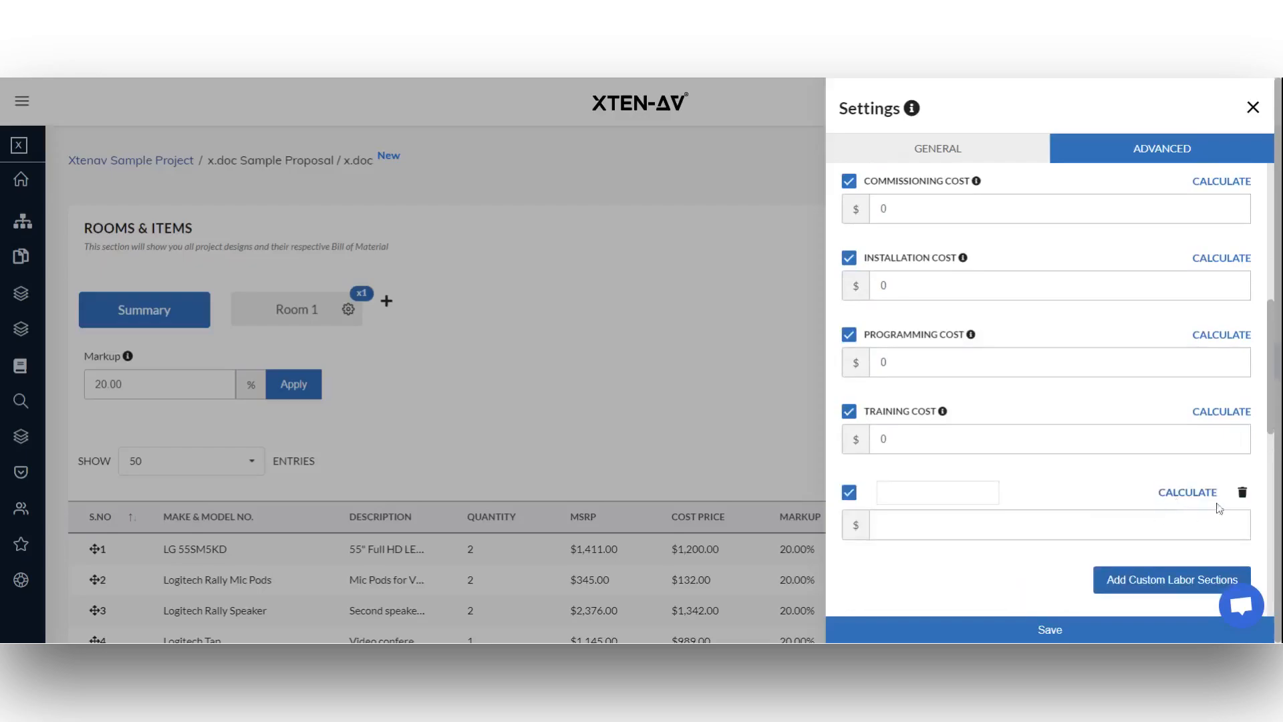
click(1242, 493)
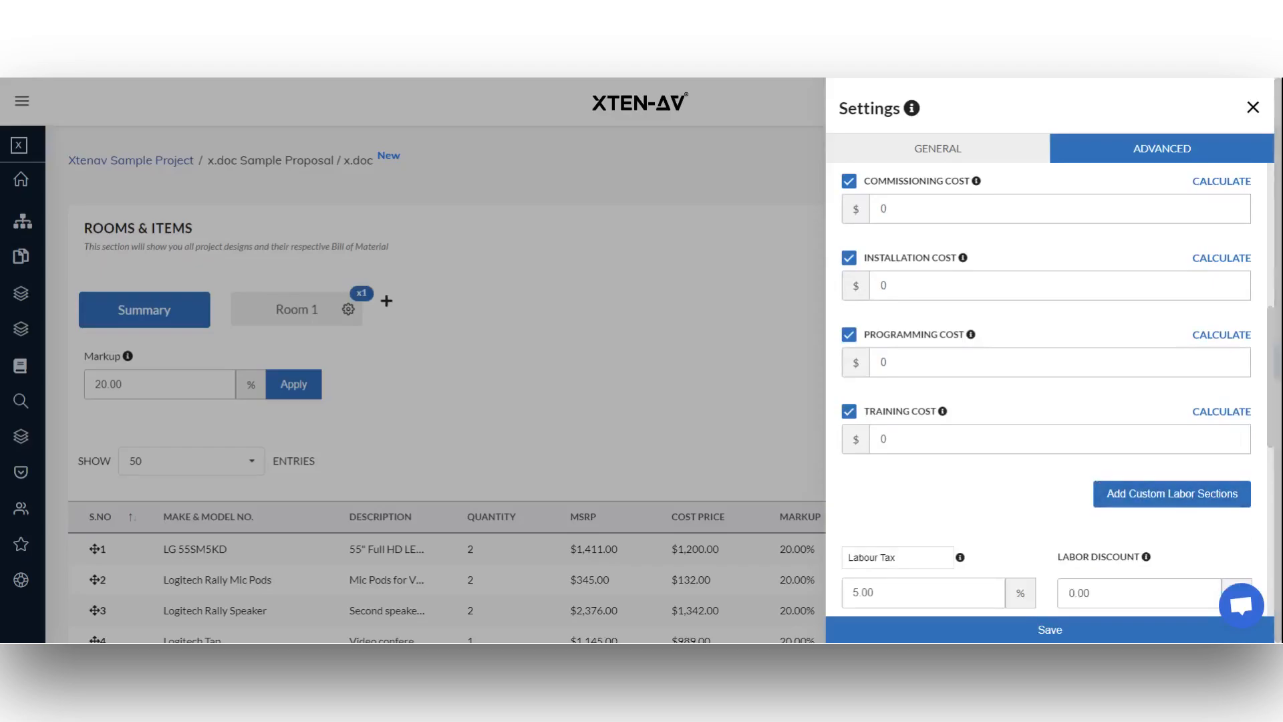
Disable the Training, Programming and Installation costs in the overall labor section.
scroll(857, 468, up, 1)
click(849, 462)
click(849, 385)
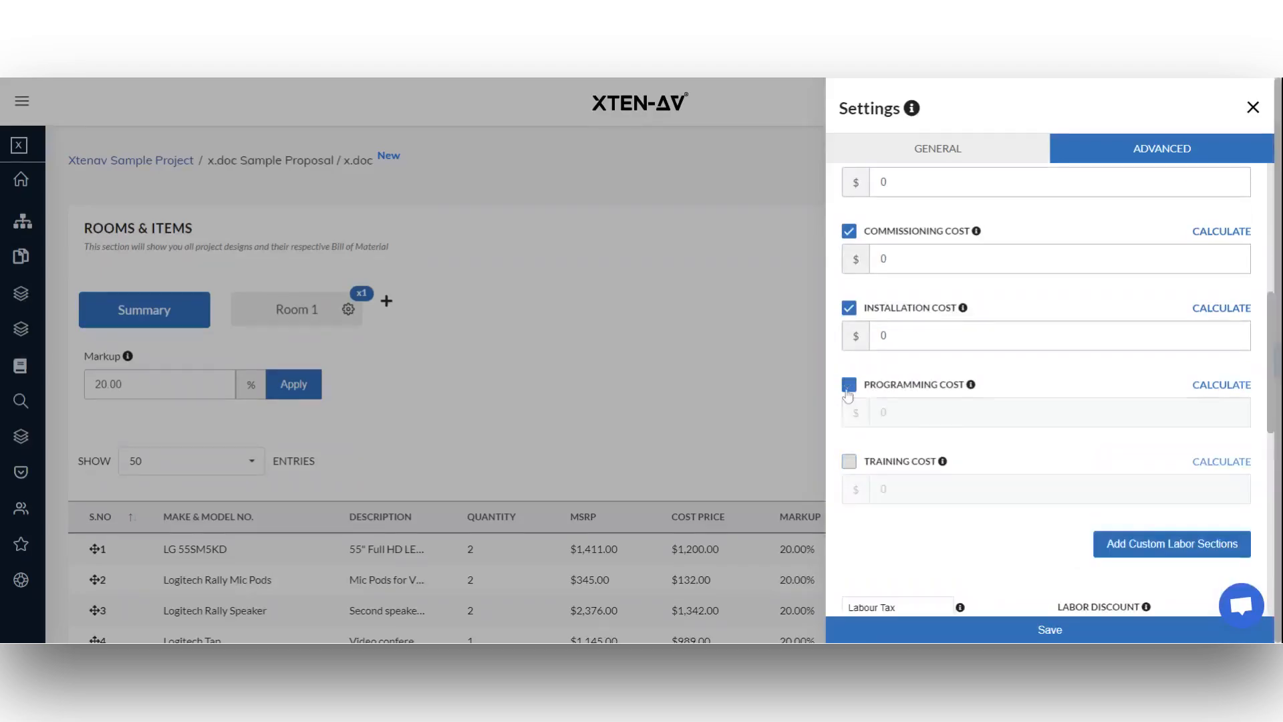
click(849, 308)
Calculate the Project Management cost from 2 labor hours at a labor rate of 10 per hour.
scroll(882, 349, up, 4)
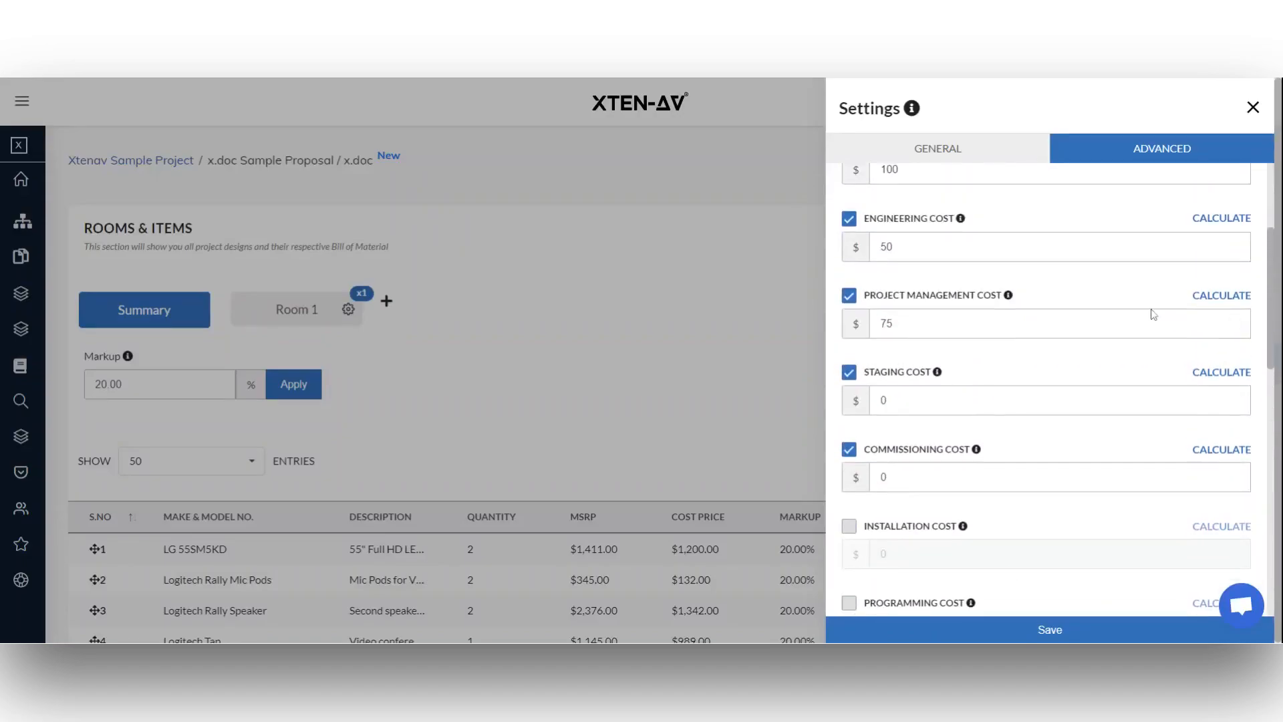
click(1227, 298)
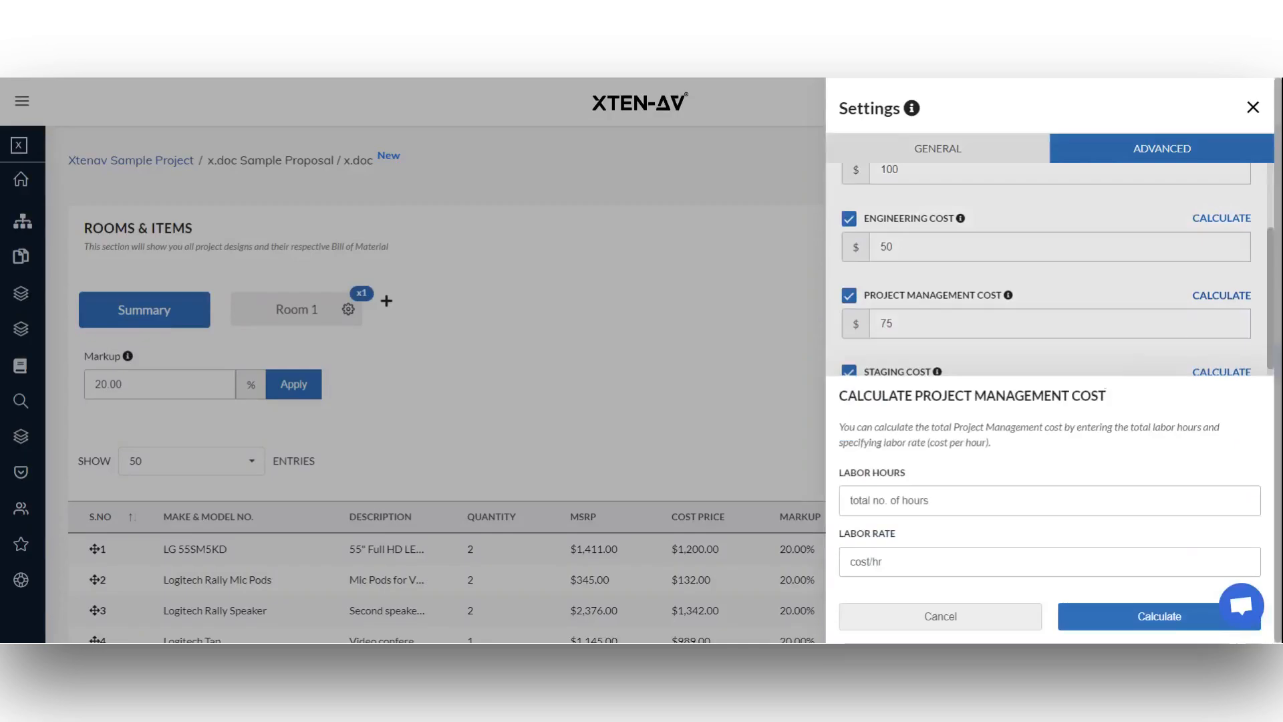
click(855, 499)
text(2)
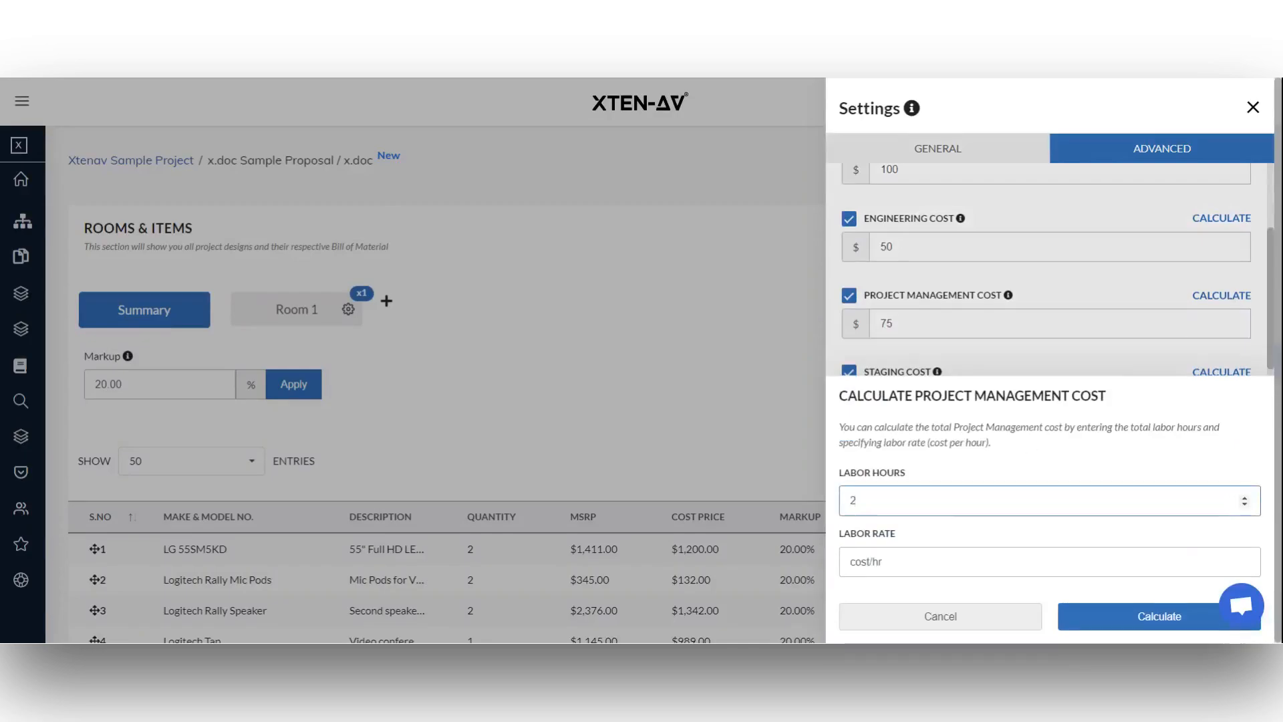
click(850, 561)
text(1)
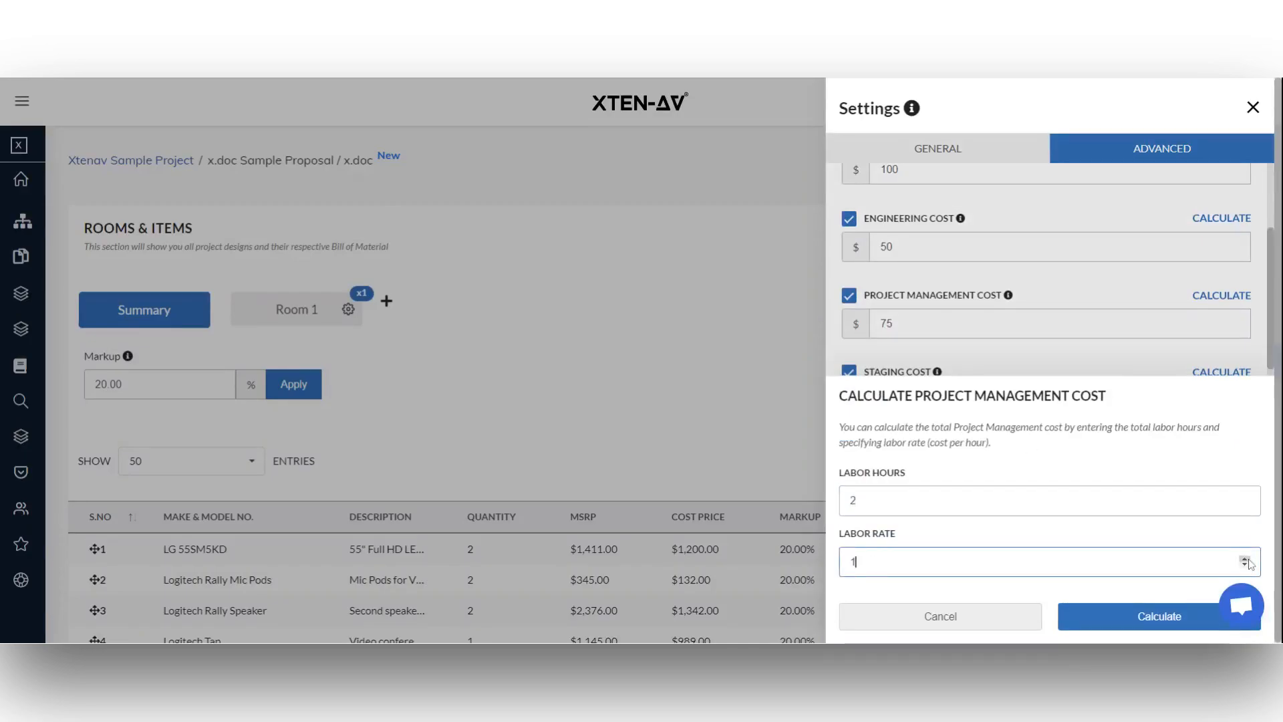
text(0)
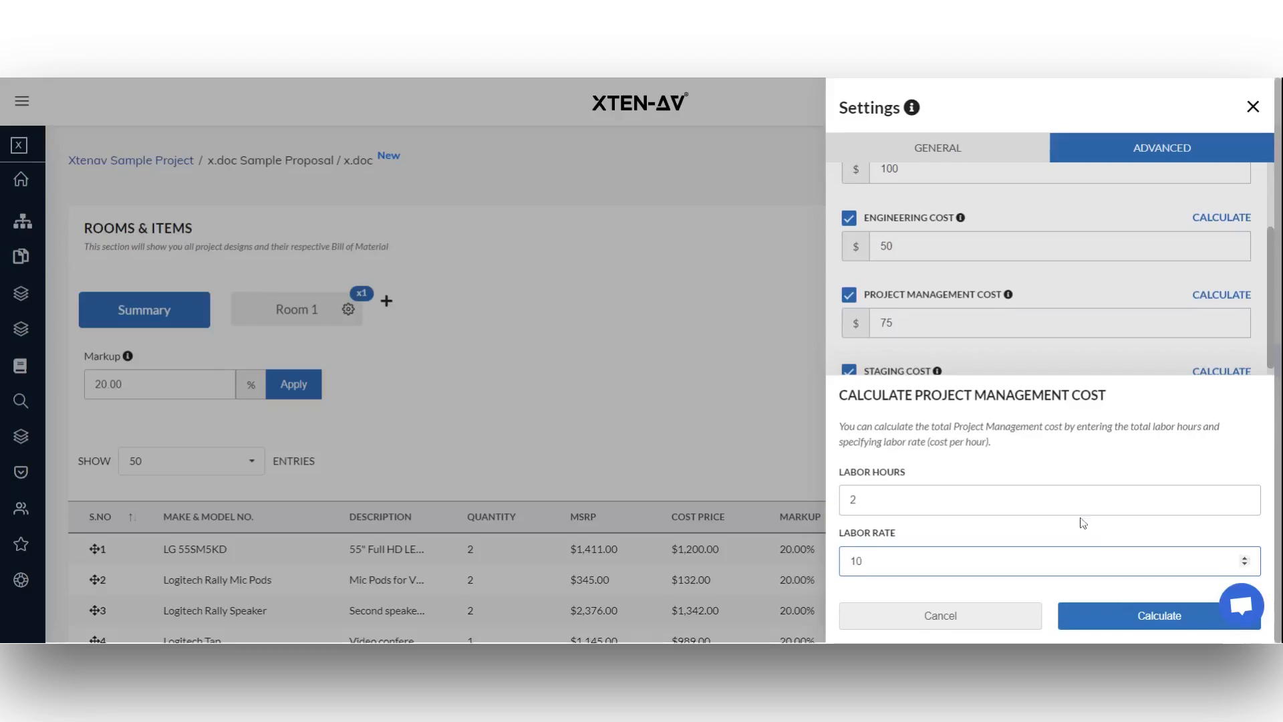
click(1114, 613)
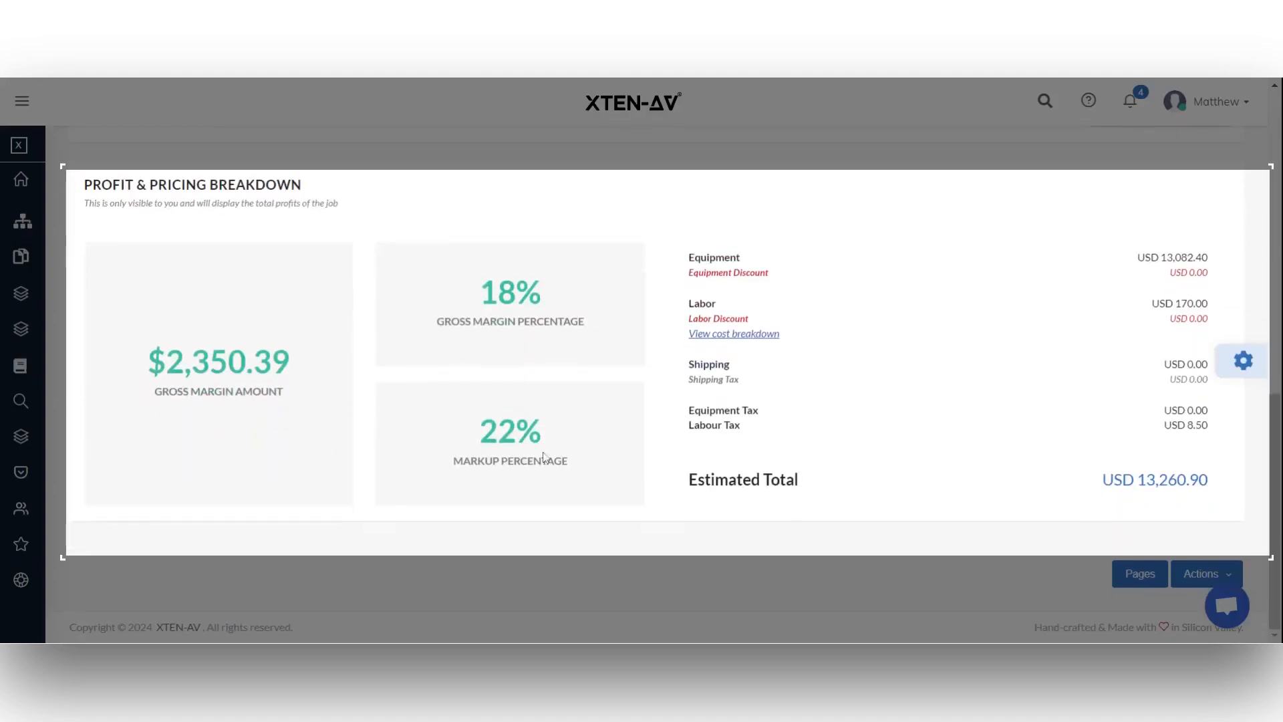
Expand the labor cost breakdown, and enable displaying the overall labor breakdown in the client PDF in the saved advanced settings.
click(765, 336)
scroll(765, 340, down, 1)
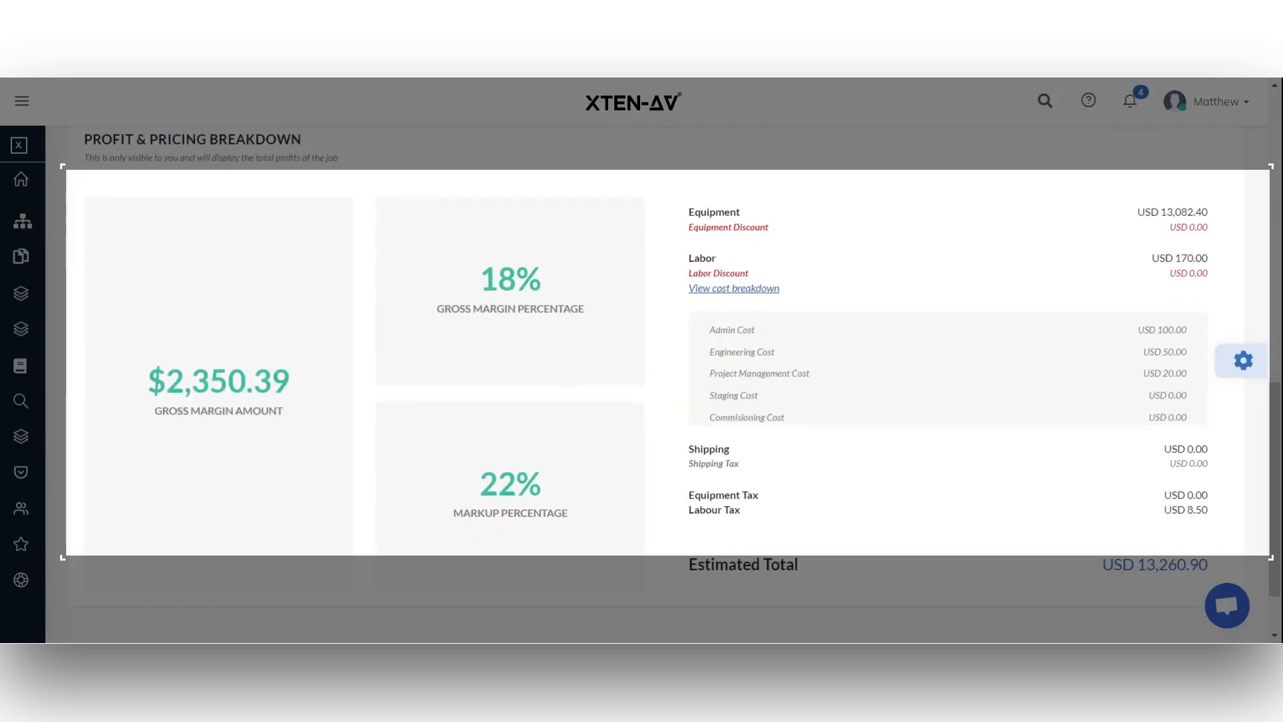
click(1243, 361)
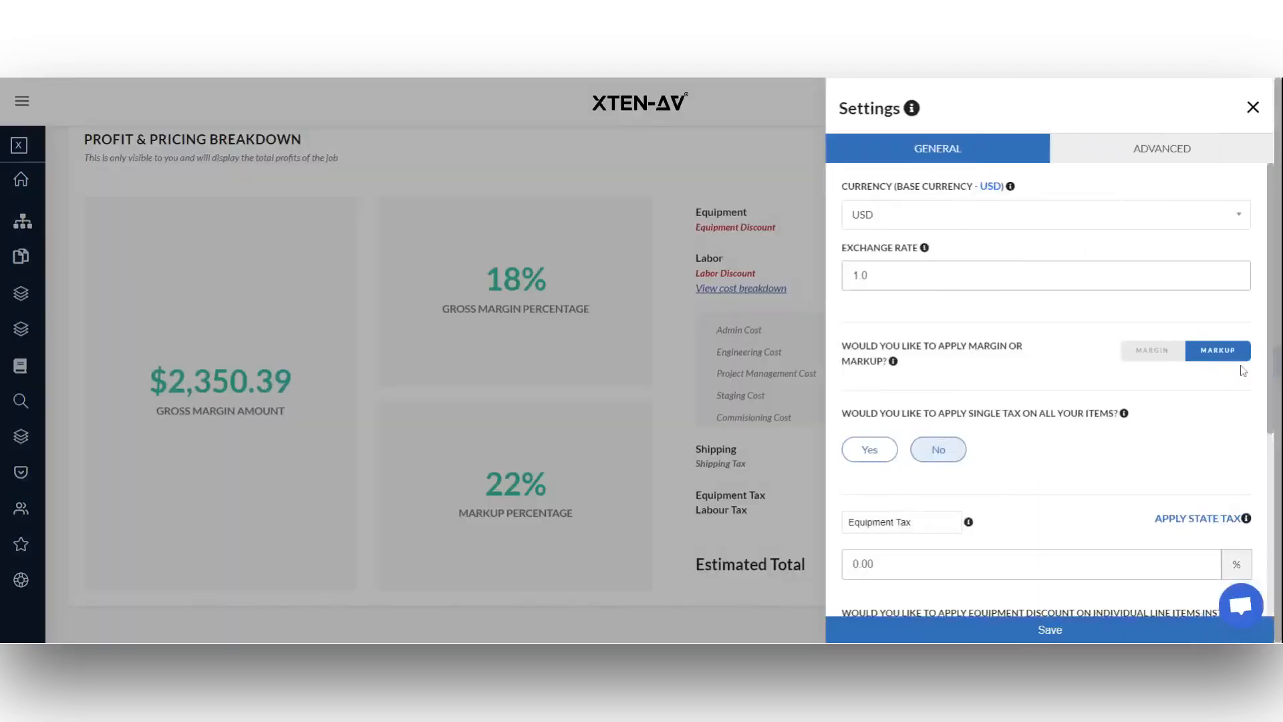
click(1120, 155)
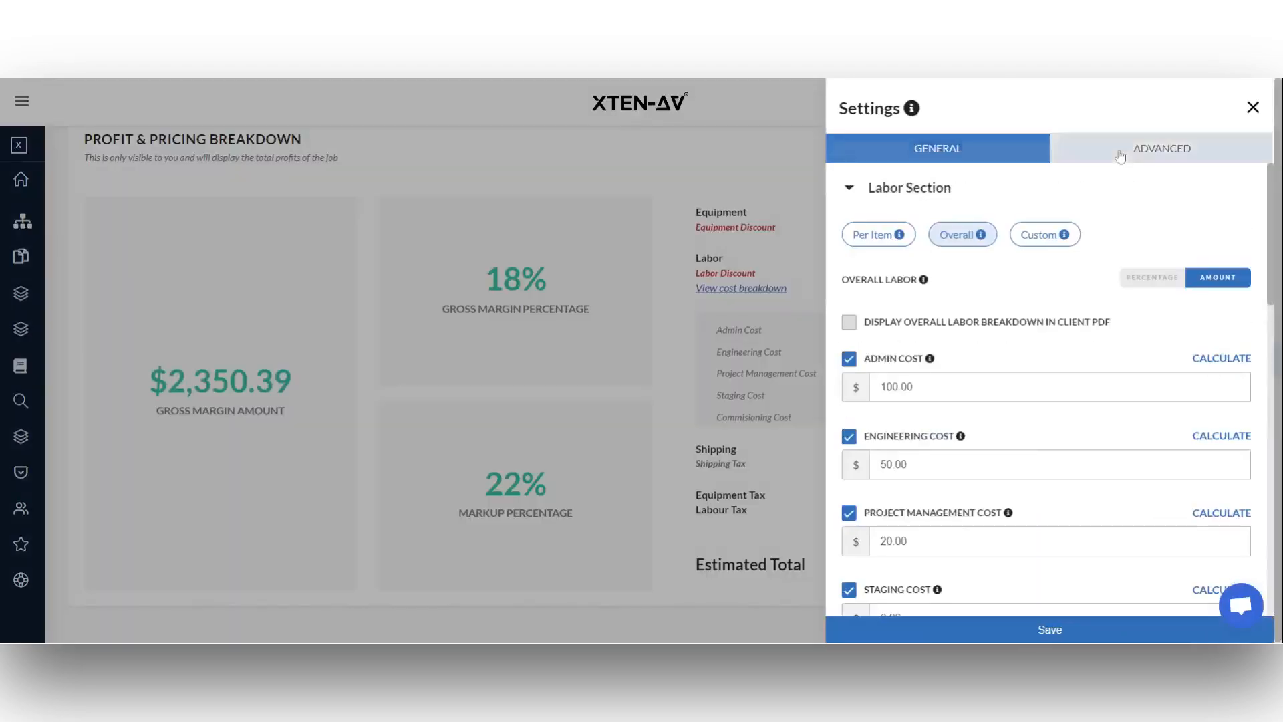
click(850, 324)
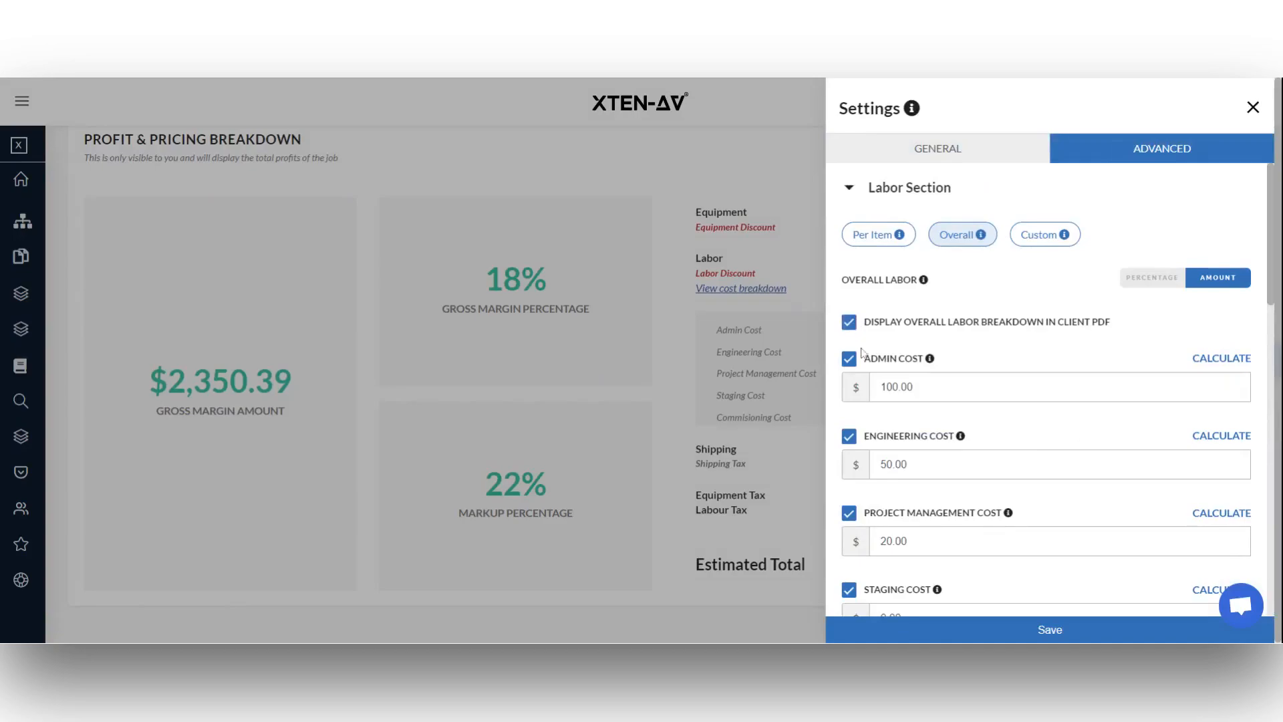
click(1047, 630)
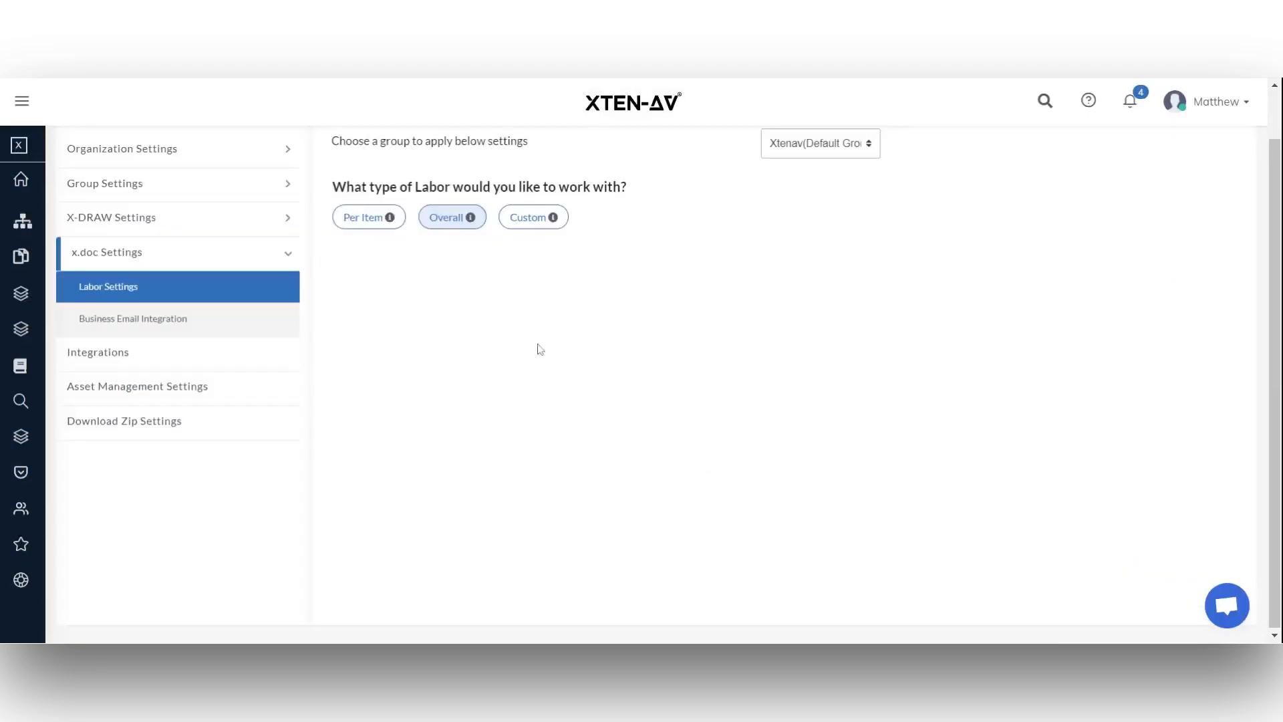
Set the default labor type to Custom and view the proposal's custom labor for Room 1 and Room 2.
click(533, 222)
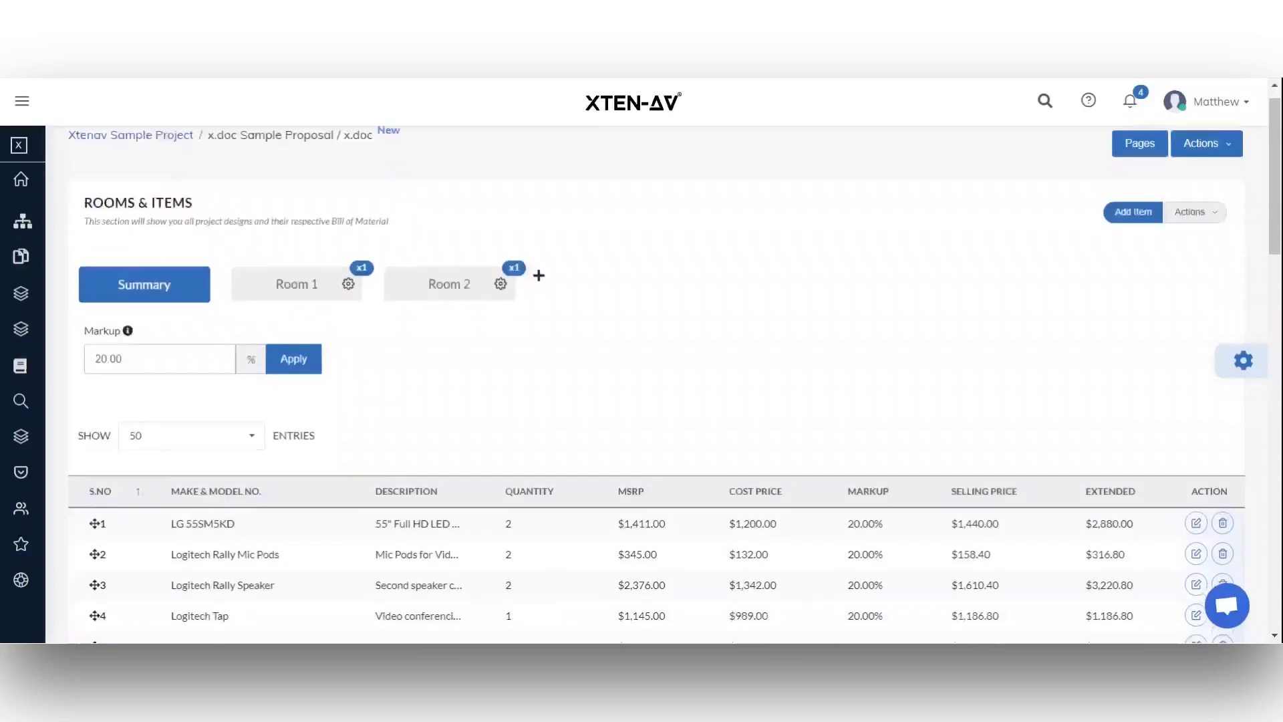
scroll(642, 367, down, 7)
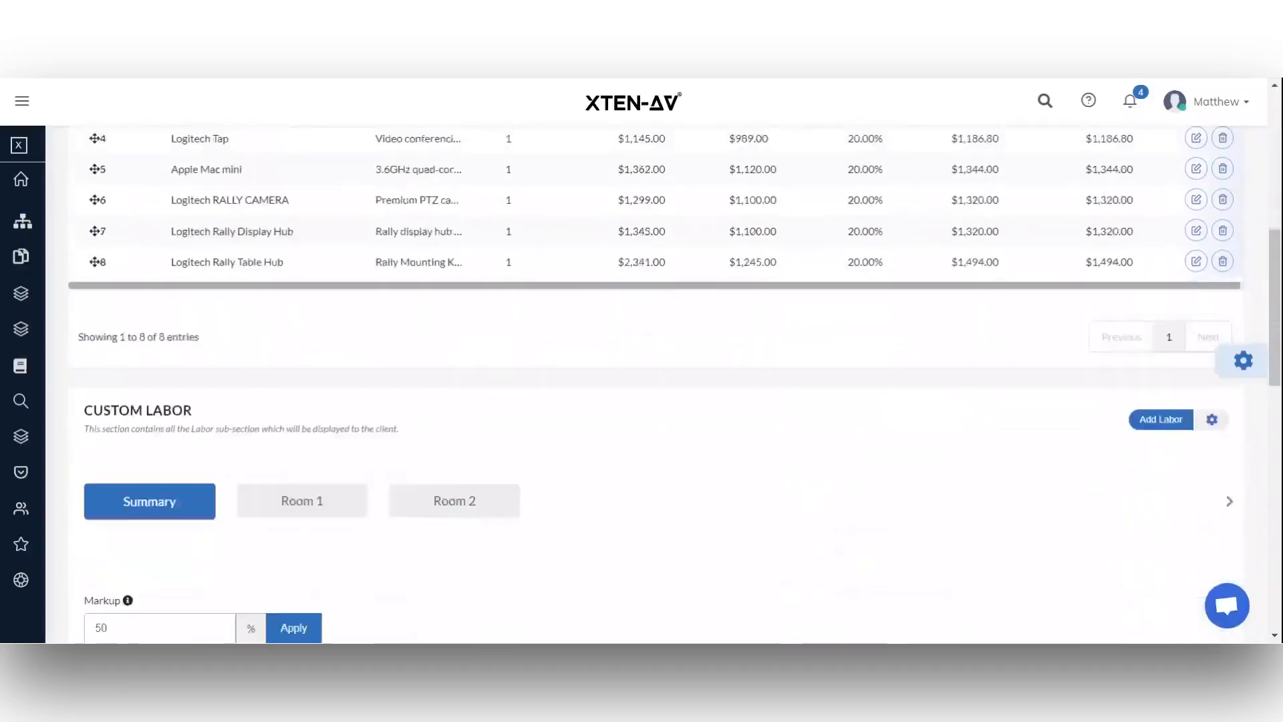
scroll(1224, 584, down, 4)
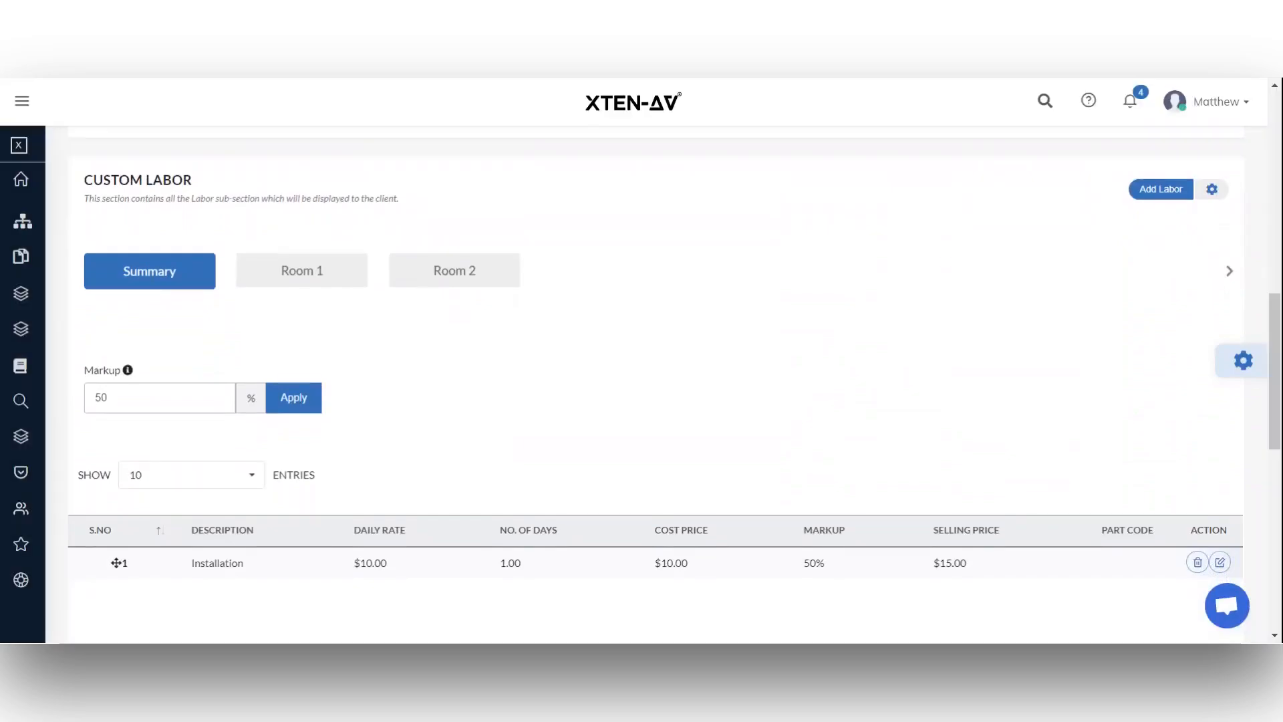
click(303, 287)
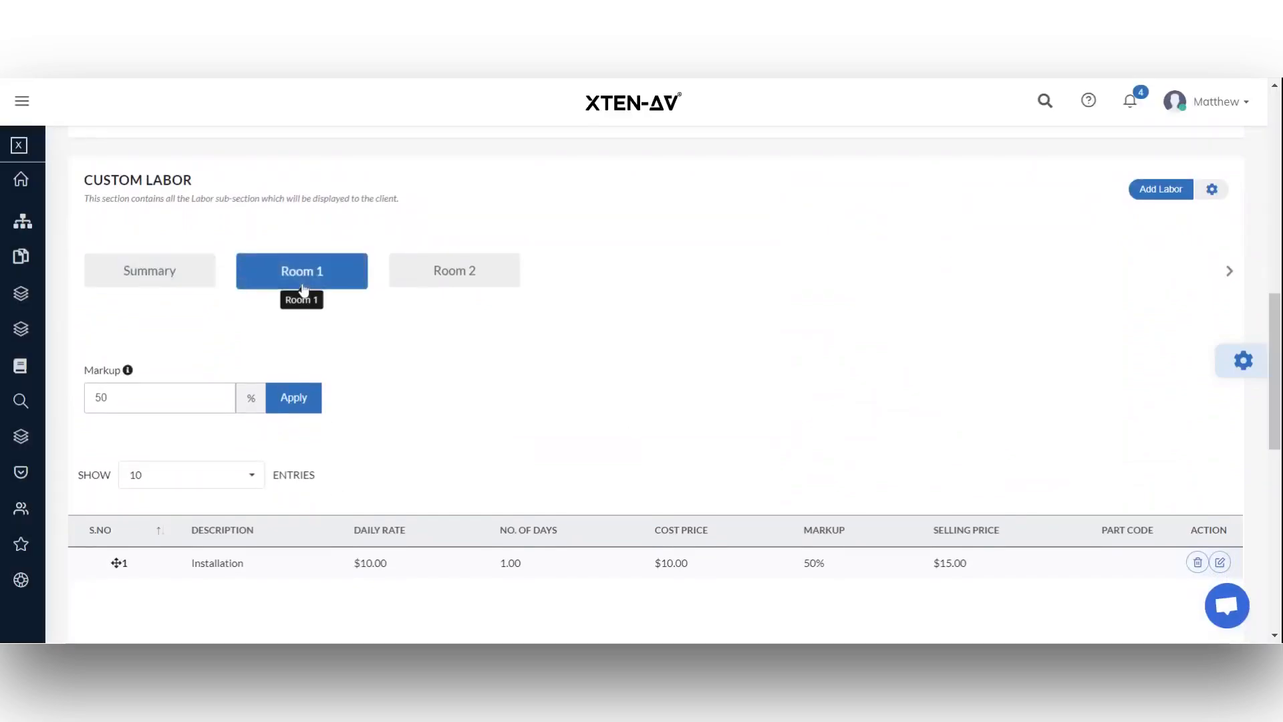
click(432, 279)
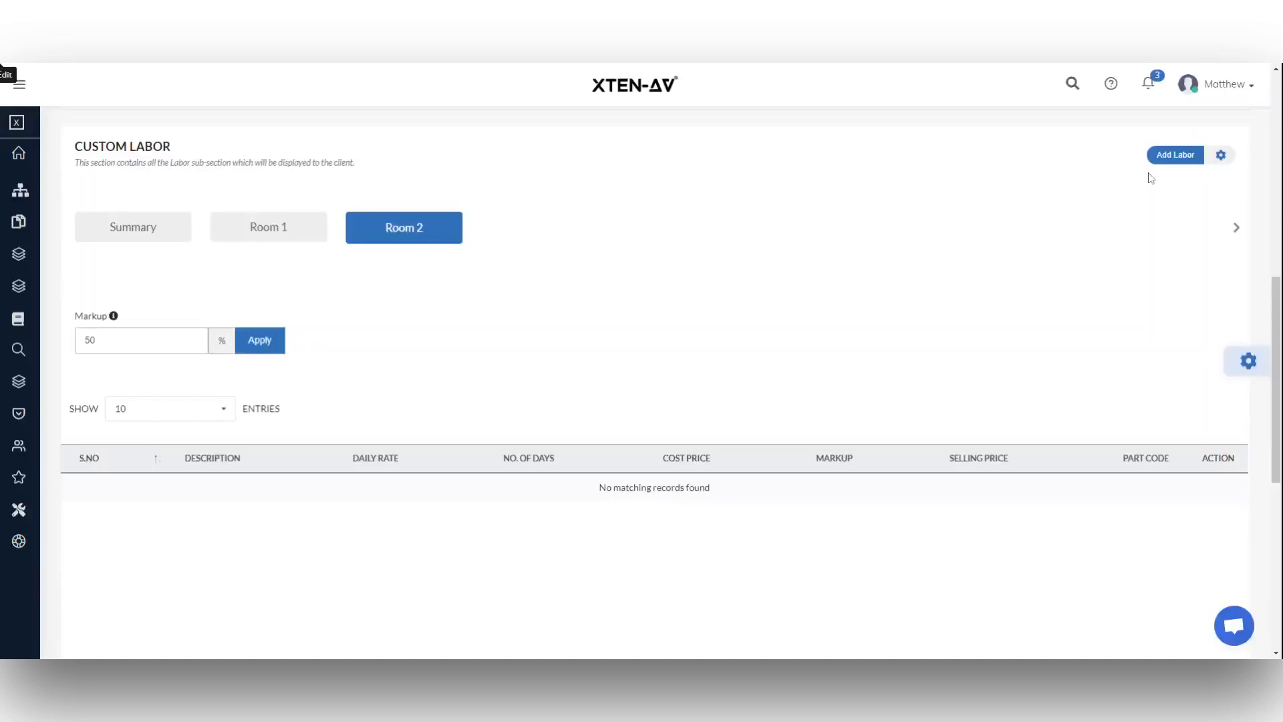
Add a custom labor entry described as Programming with a daily rate of $15 to Room 2.
click(1173, 158)
text(Programming)
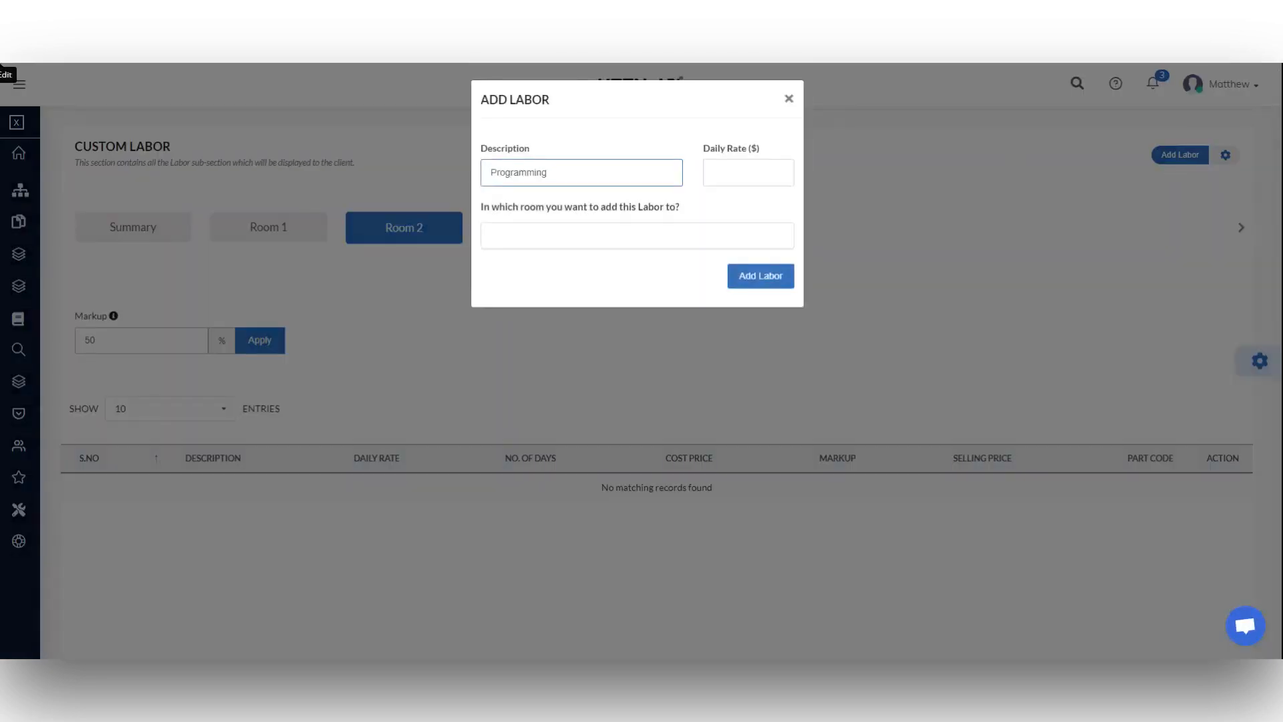
key(Tab)
text(15)
click(622, 236)
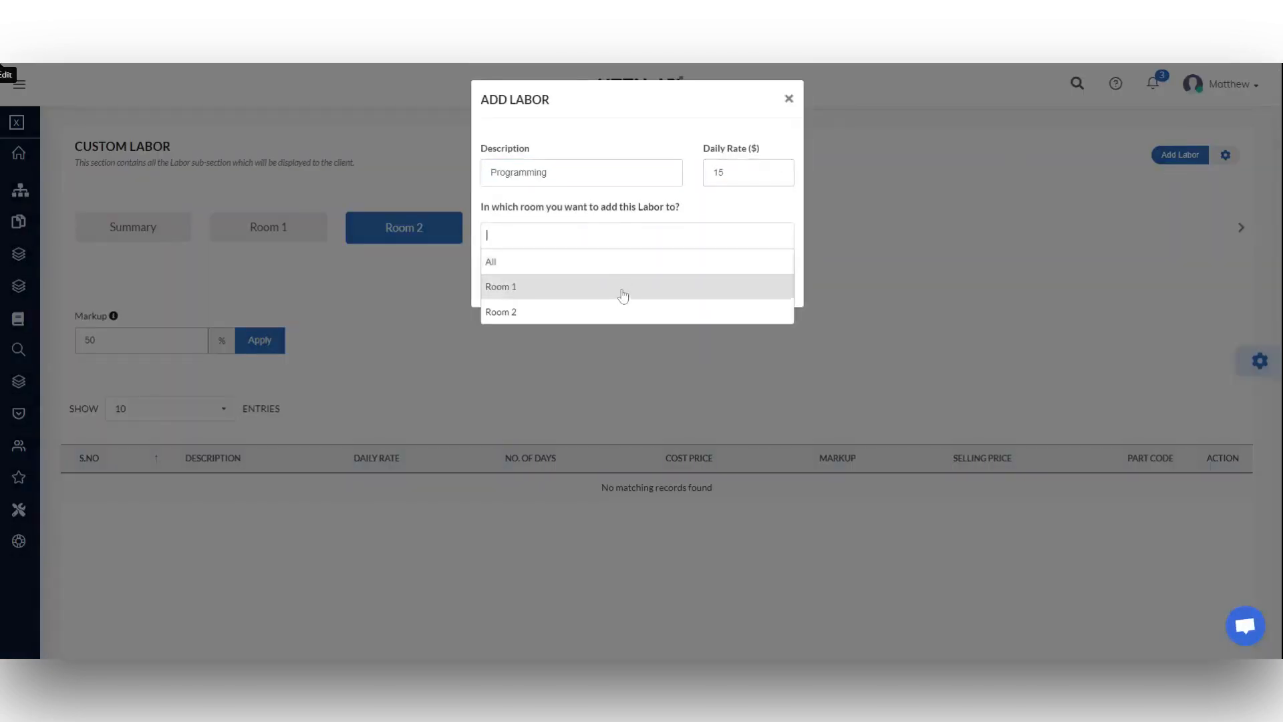
click(623, 308)
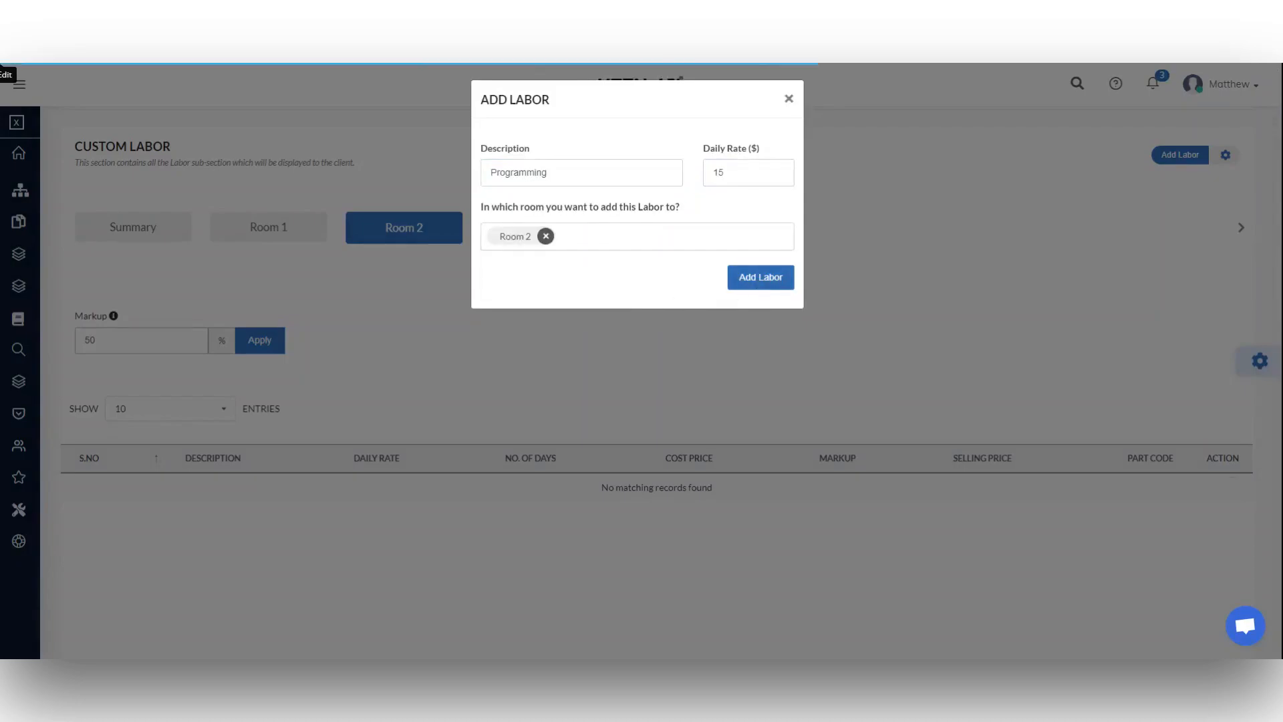
click(756, 287)
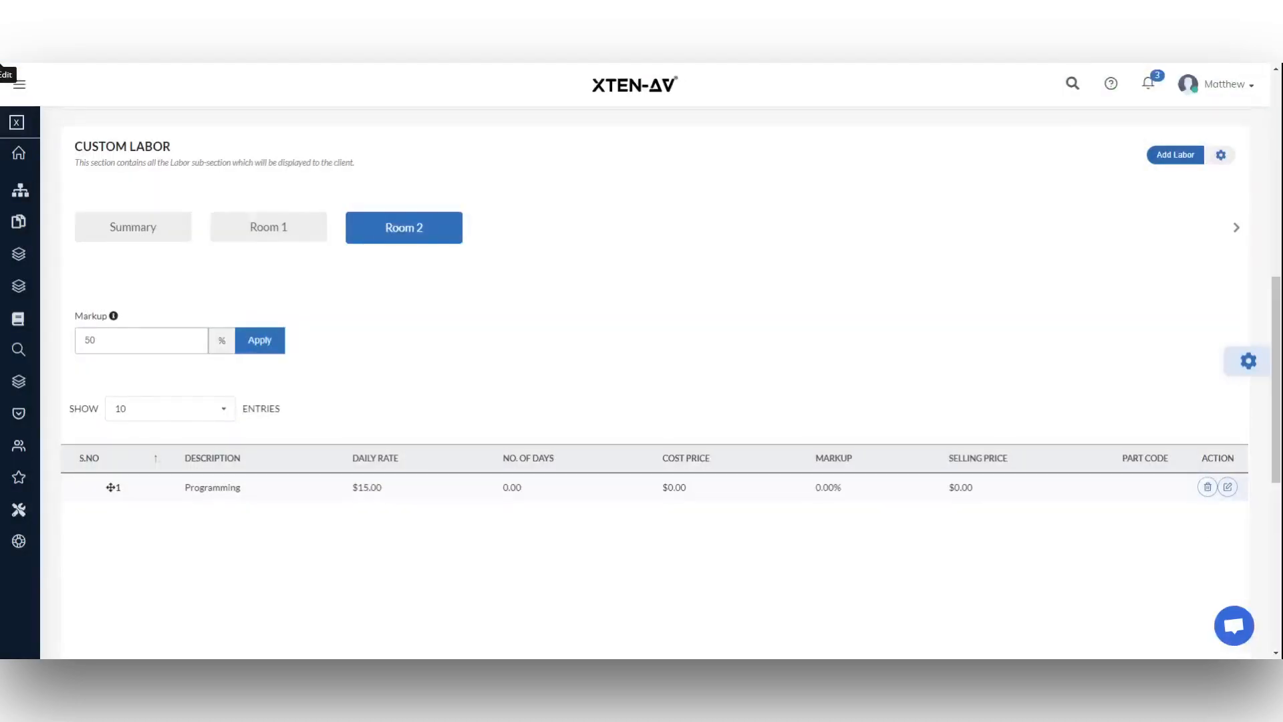
Set the Programming labor's number of days to 1 in Room 2 and save the row.
click(1227, 487)
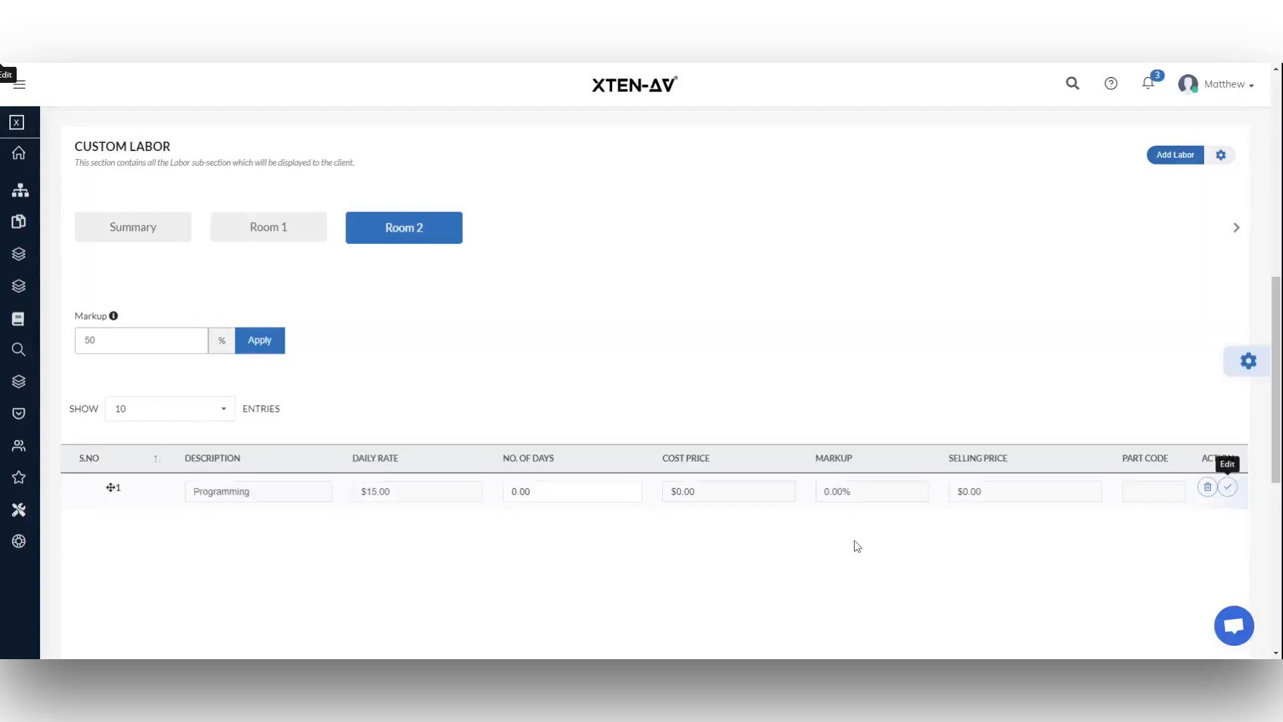
click(542, 491)
key(ctrl+a)
text(1)
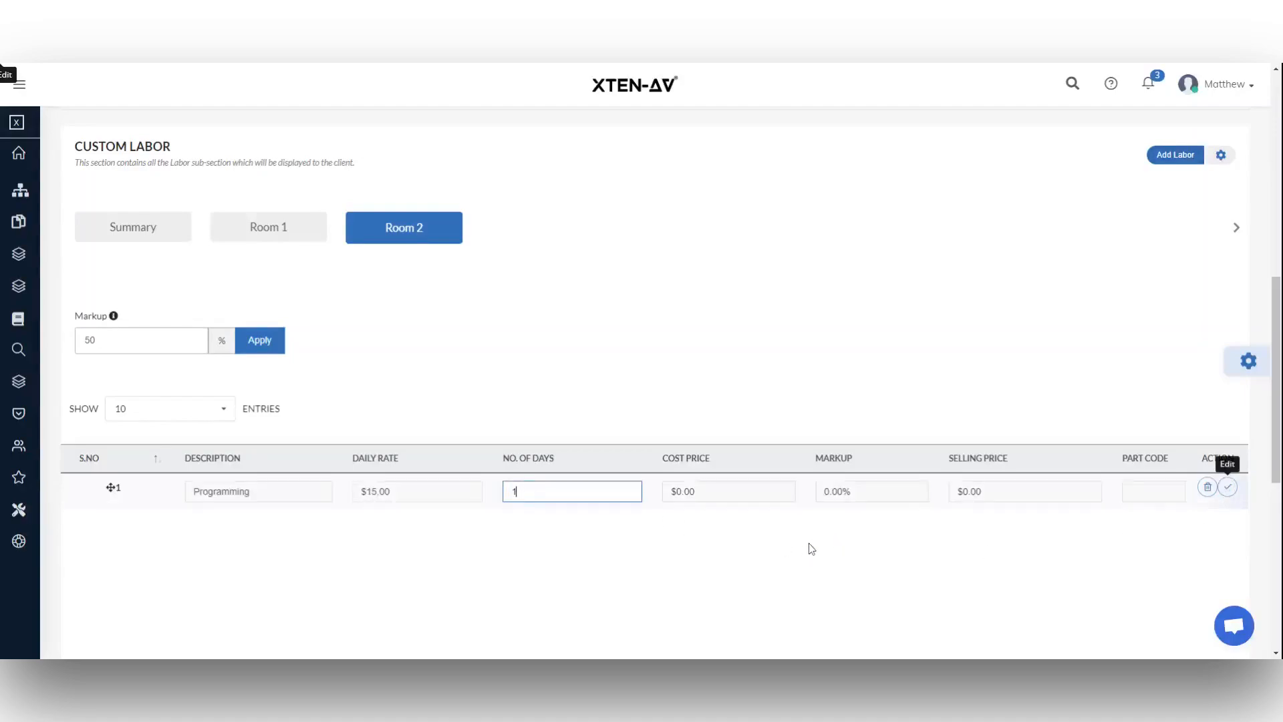
click(1228, 487)
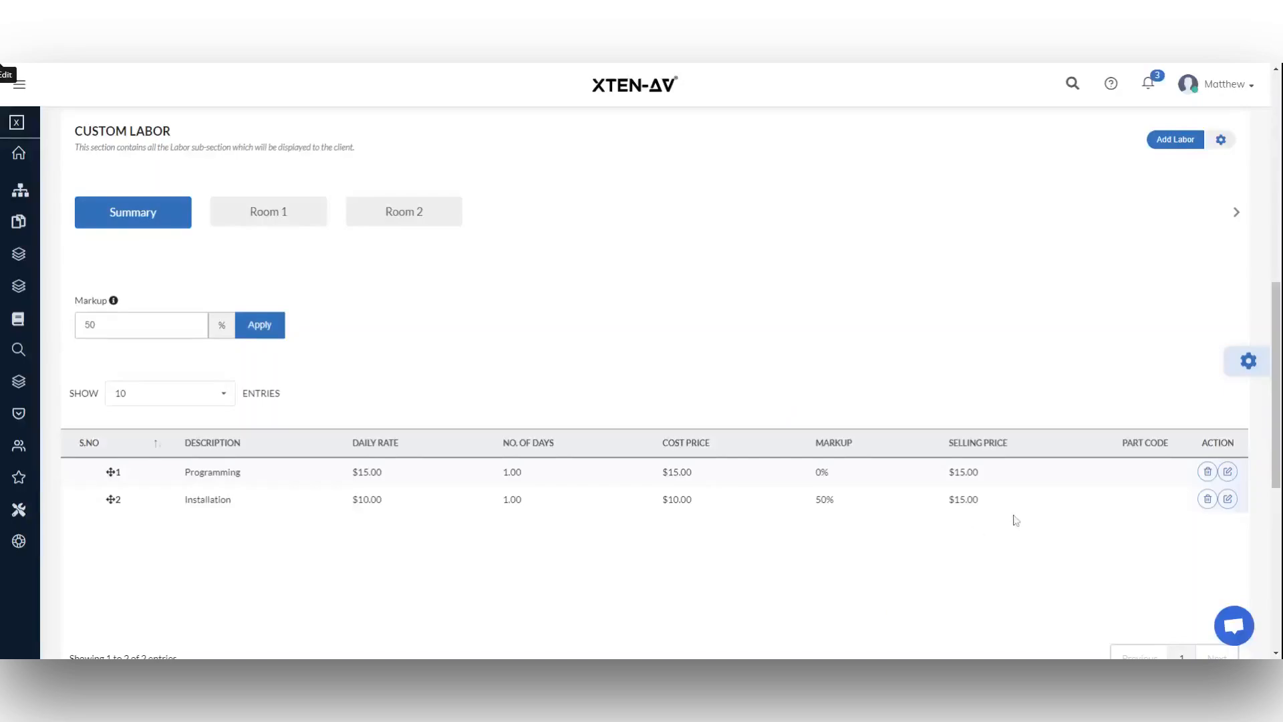
Set the Programming labor's markup to 50% in the custom labor summary and save the row.
click(1228, 471)
click(852, 476)
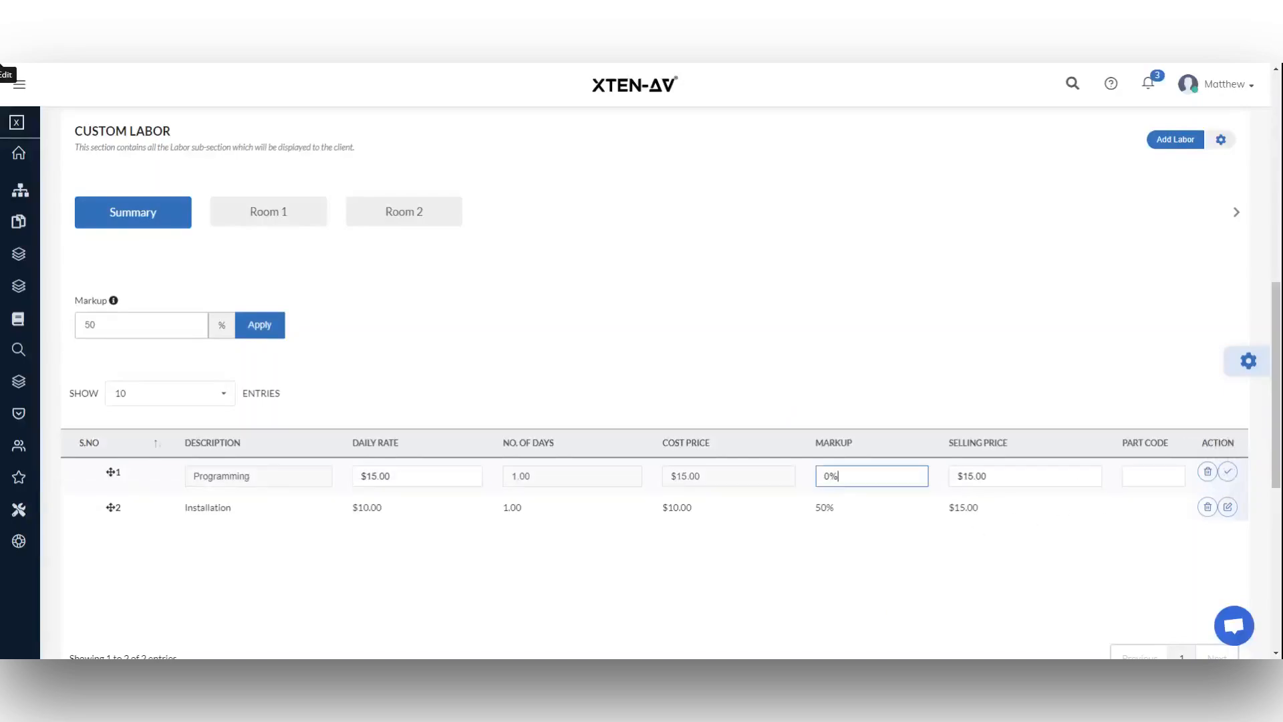
key(BackSpace)
key(BackSpace)
text(50.00)
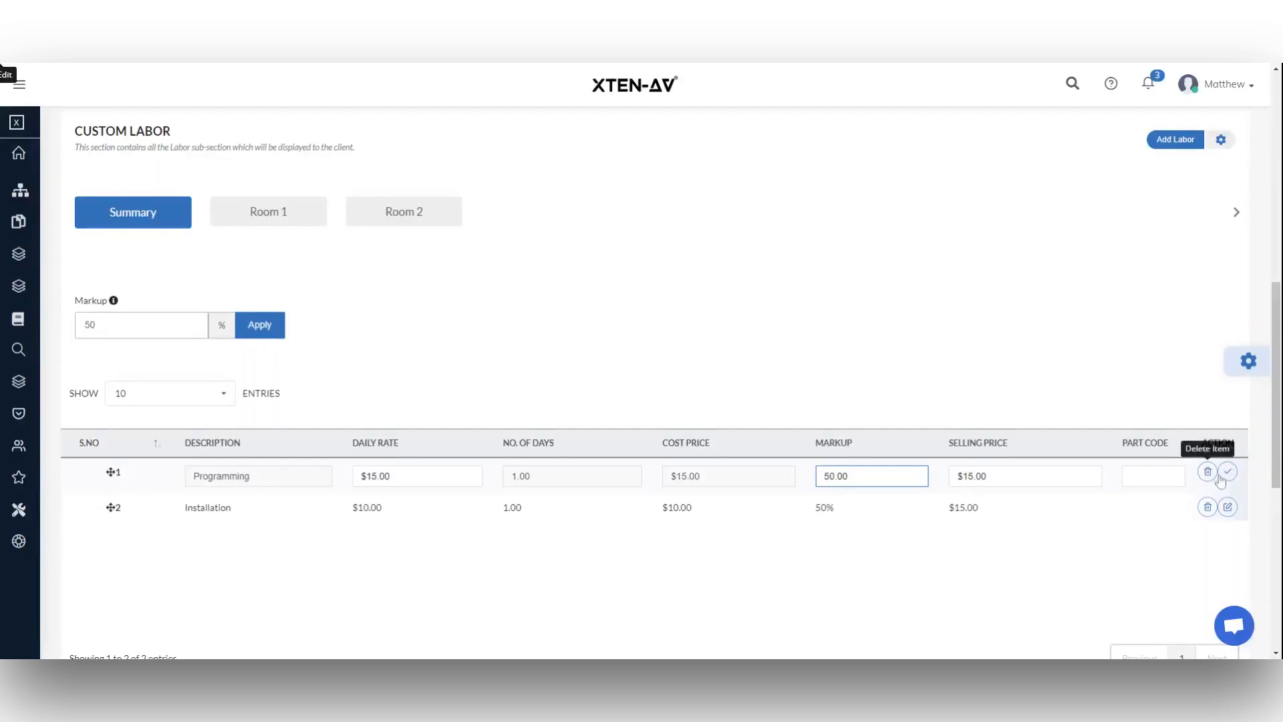
click(1228, 471)
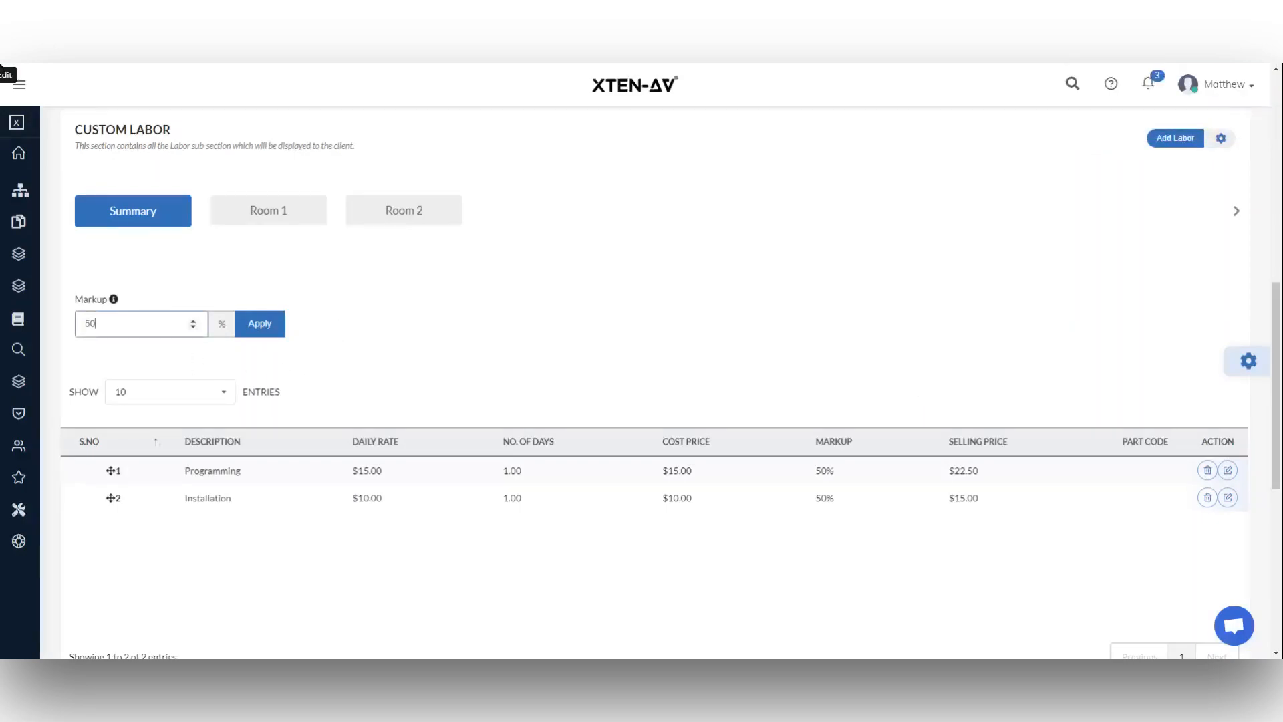
Apply a 20% markup to all entries in the custom labor summary.
double_click(90, 323)
text(2)
click(261, 332)
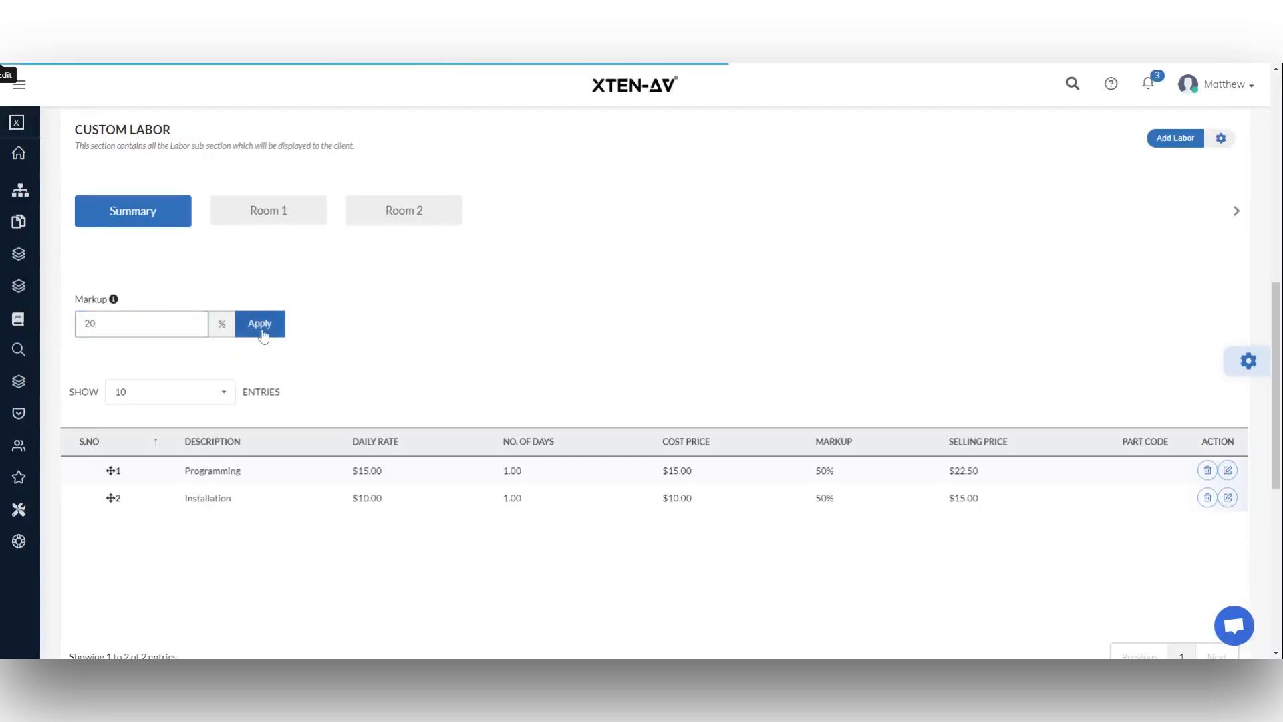